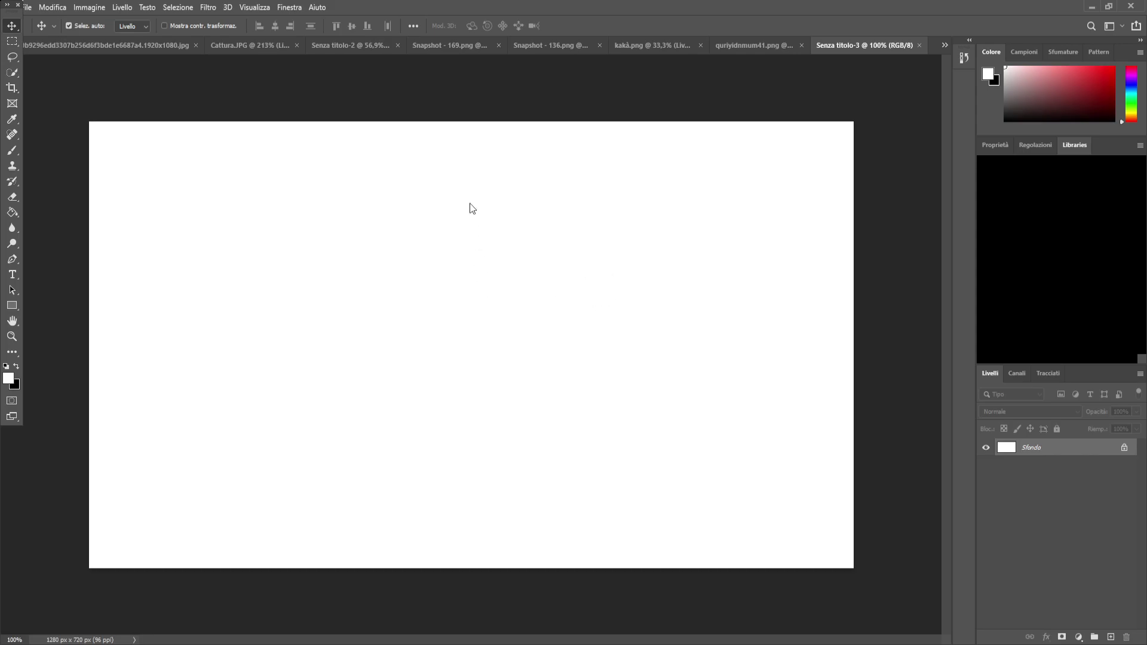
Enlarge the bus scene in Snapshot - 196.png so its black bars fall outside the canvas
key(ctrl)
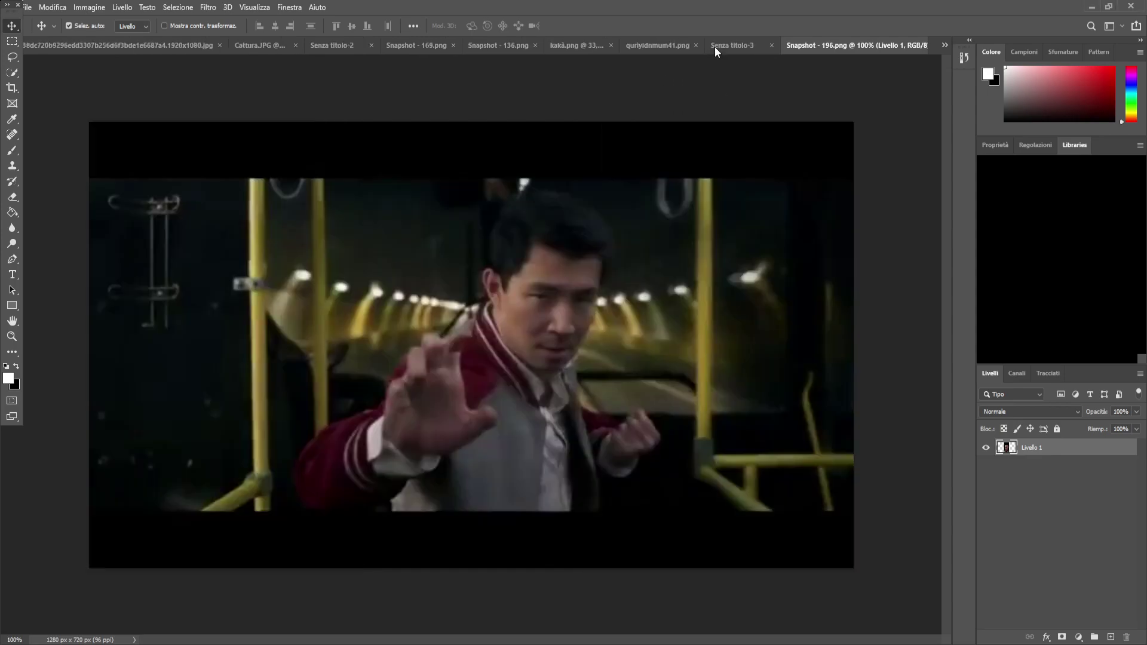
click(715, 46)
key(ctrl+t)
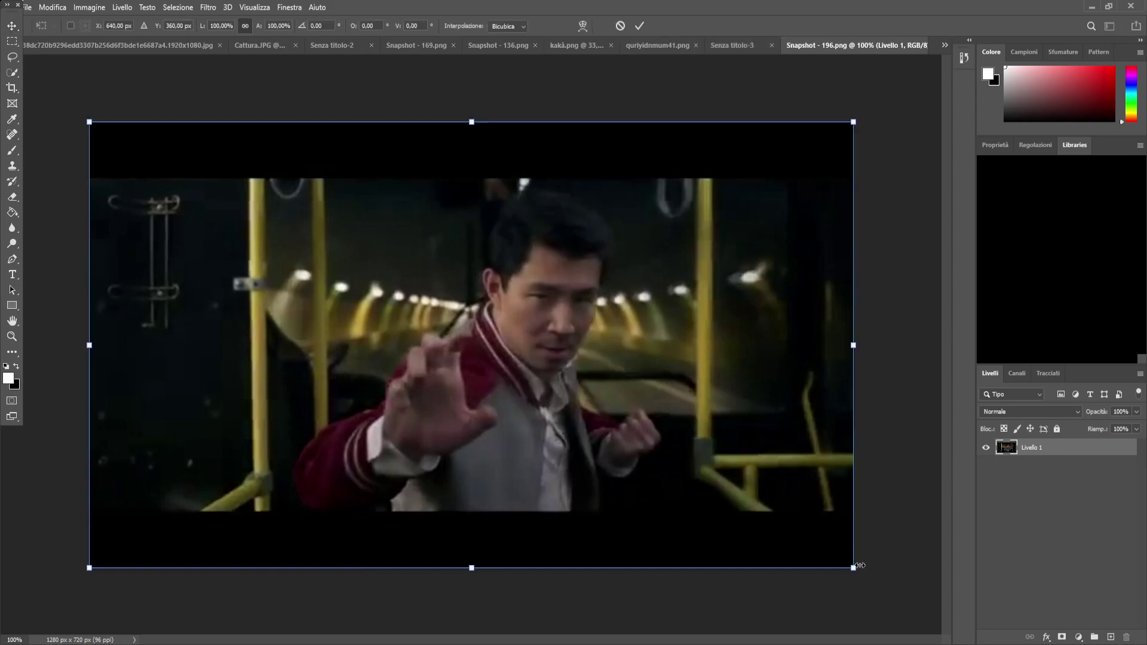
drag(855, 568, 1016, 642)
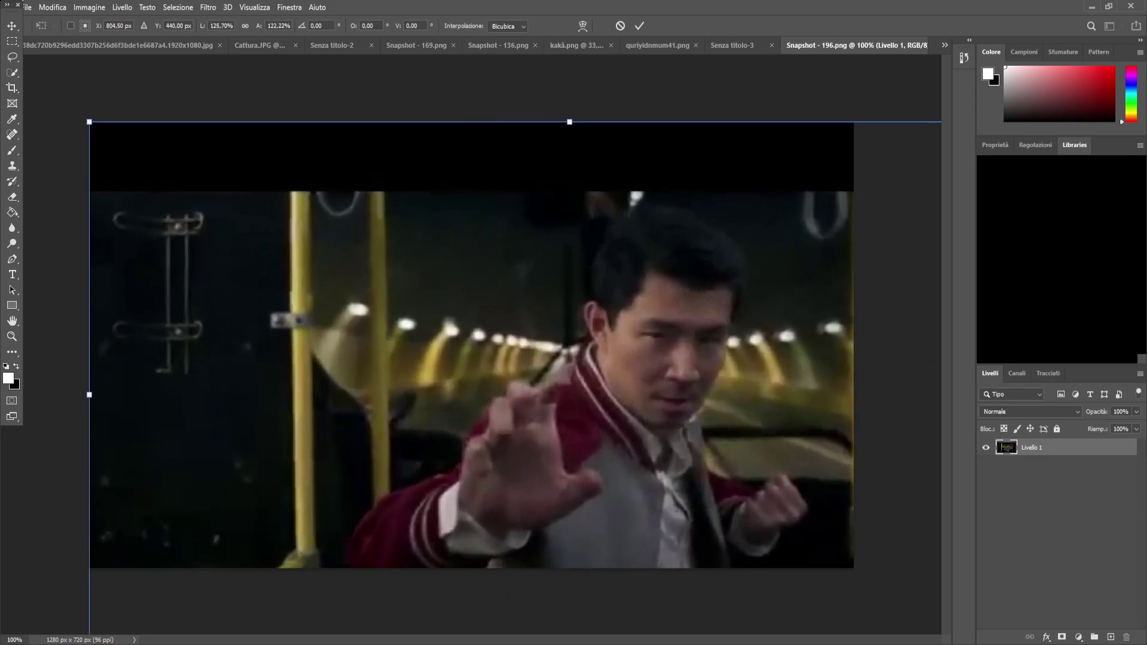
scroll(470, 398, down, 3)
drag(255, 219, 72, 164)
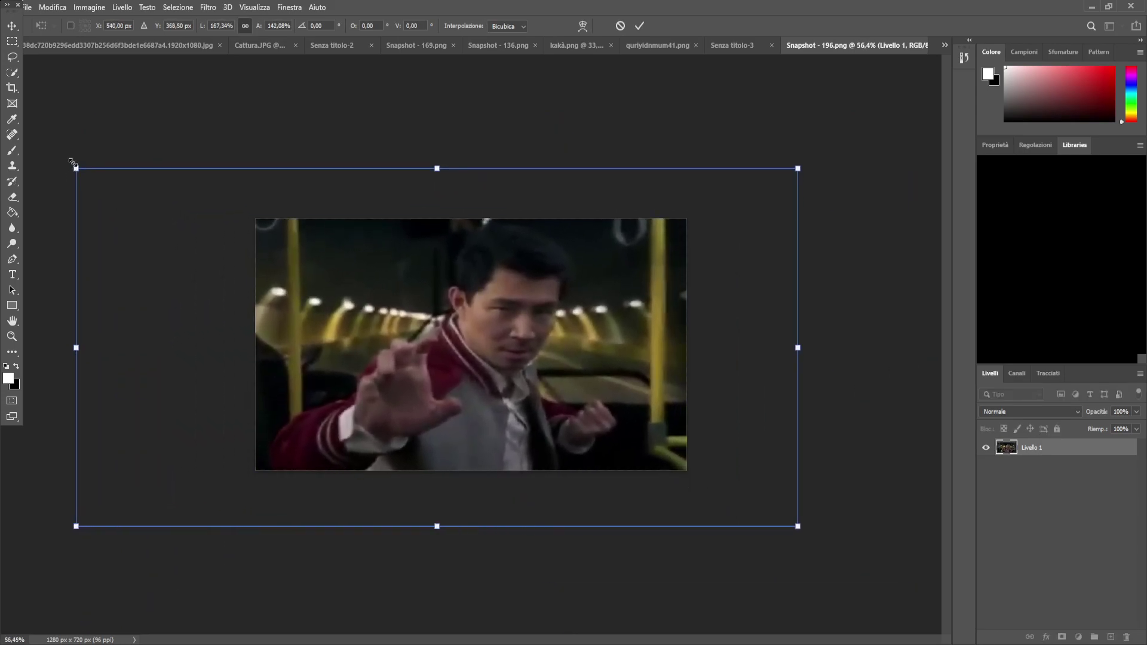
key(Return)
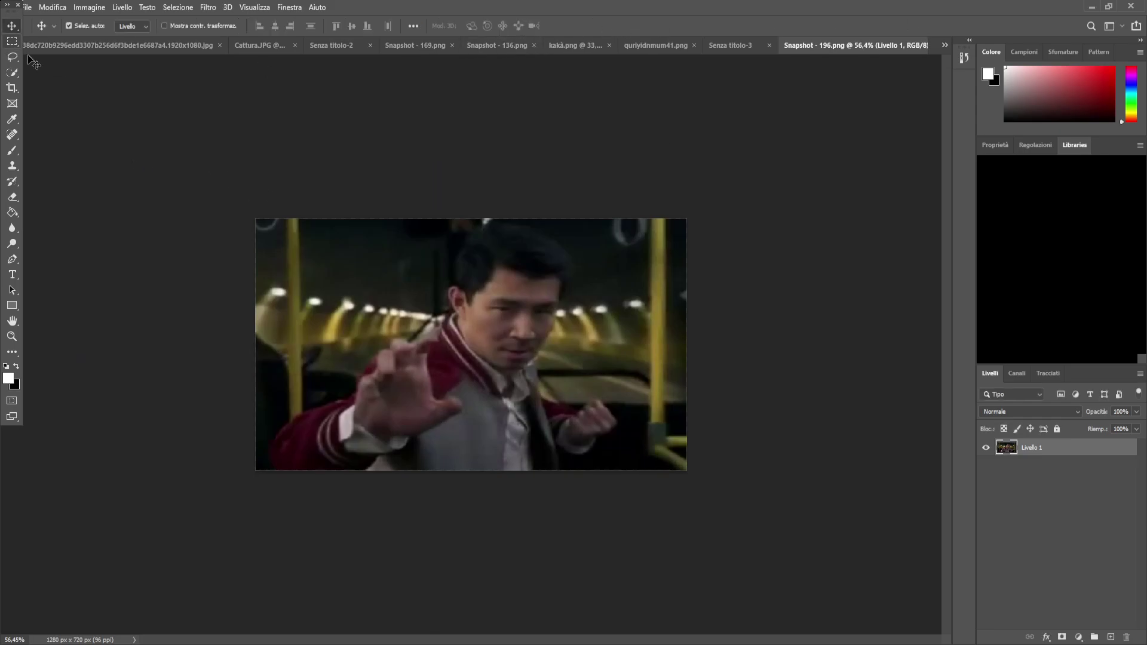
Cut the whole bus scene from Snapshot - 196.png and paste it into Senza titolo-3
click(748, 46)
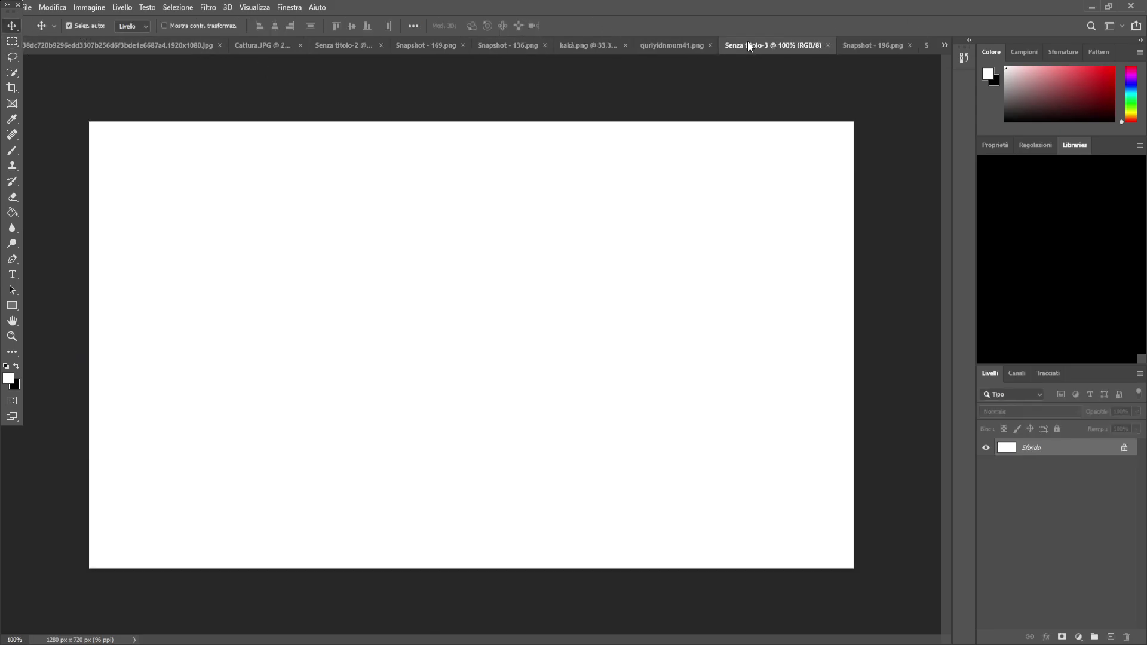
click(845, 46)
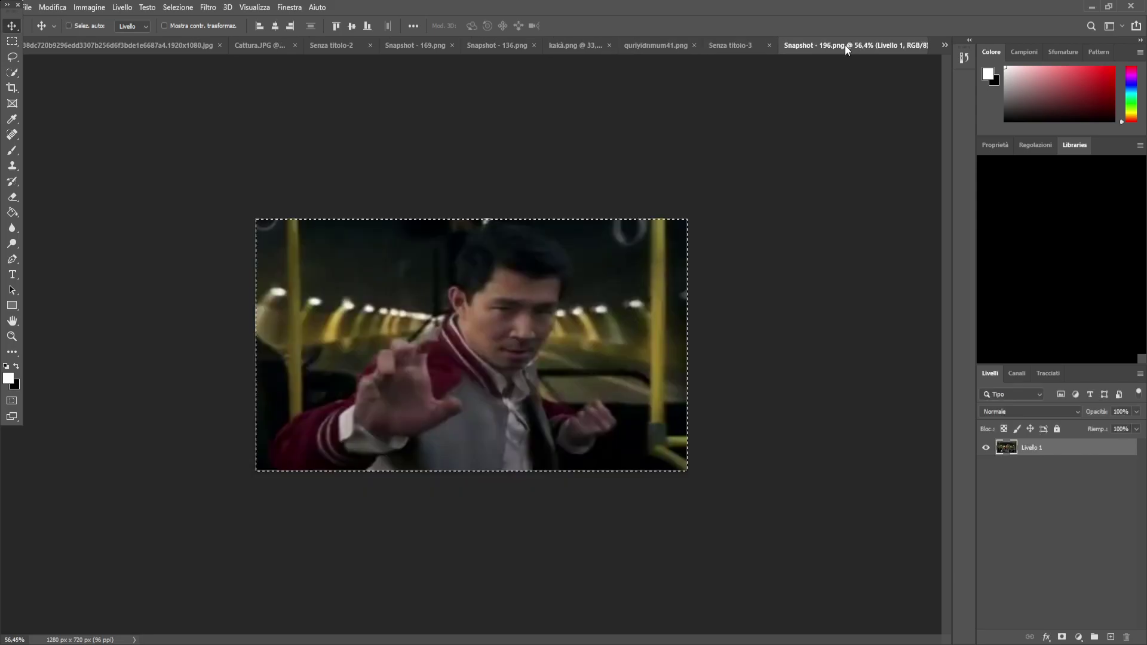
key(ctrl+x)
click(759, 43)
key(ctrl+v)
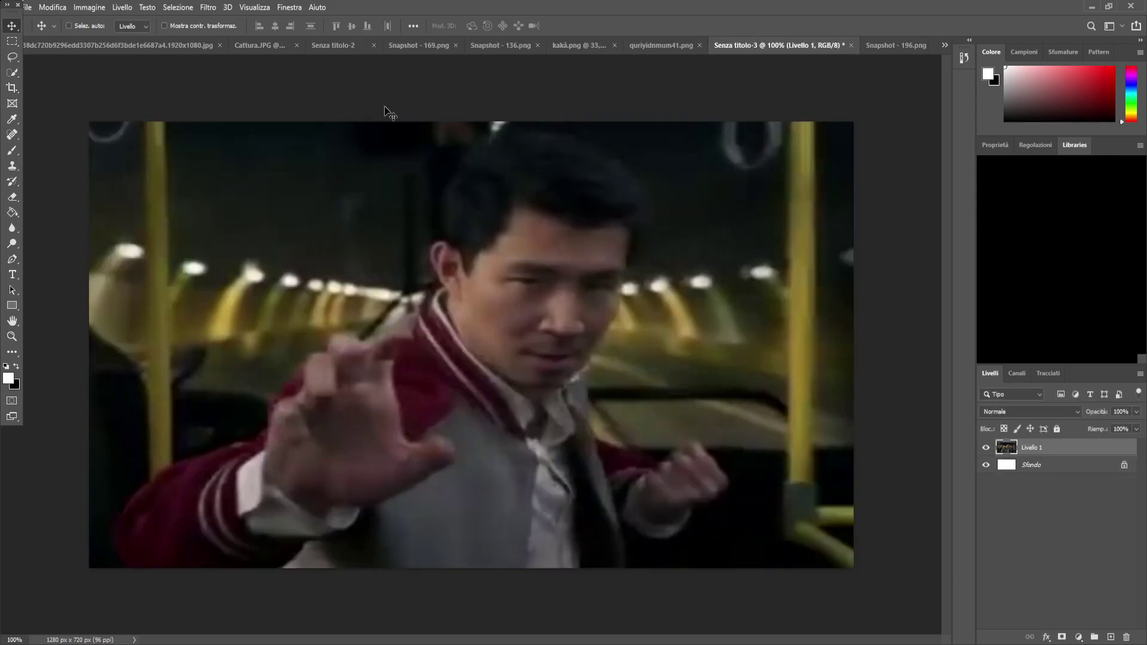
Switch to the Snapshot - 183.png document and activate the Quick Selection tool
click(926, 46)
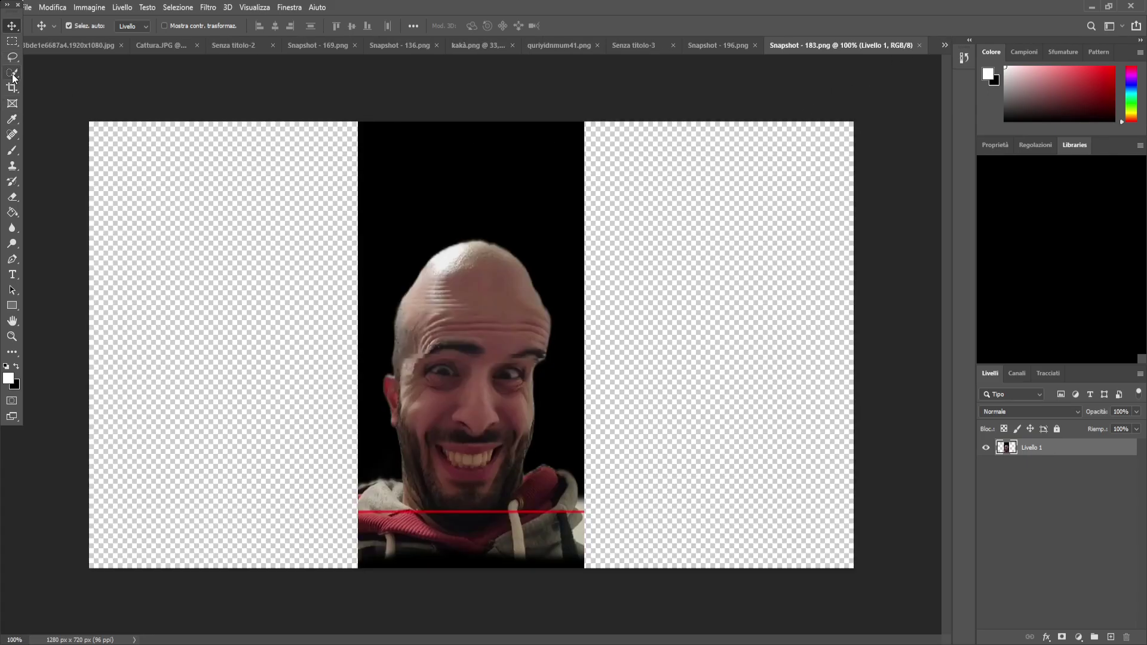
click(15, 73)
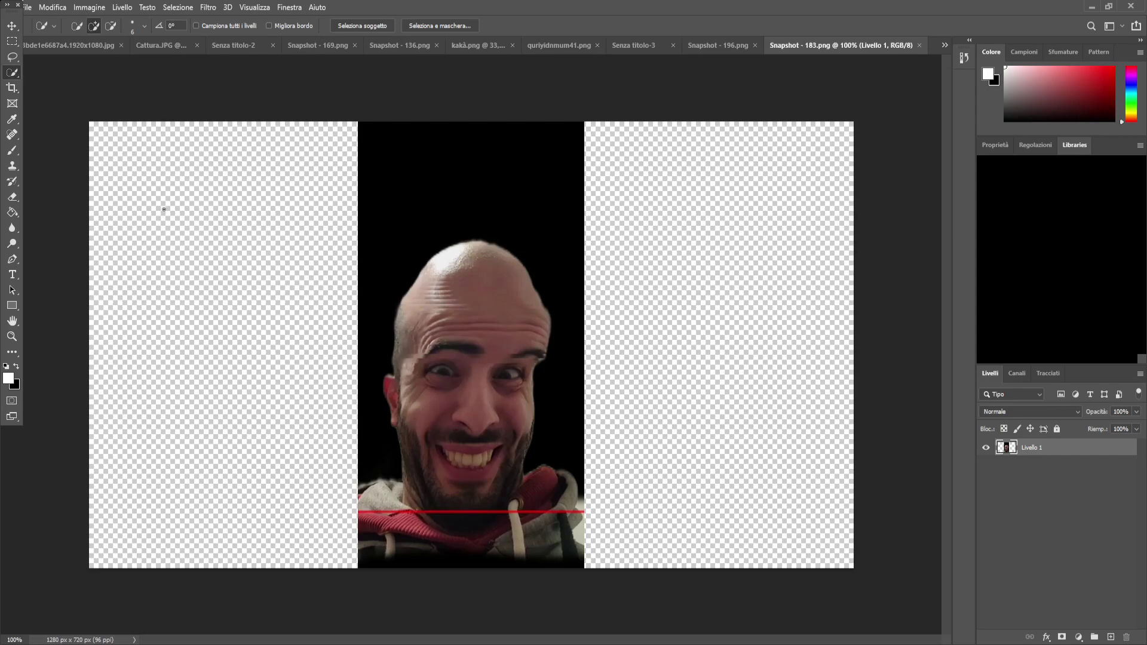
click(12, 40)
drag(133, 151, 152, 178)
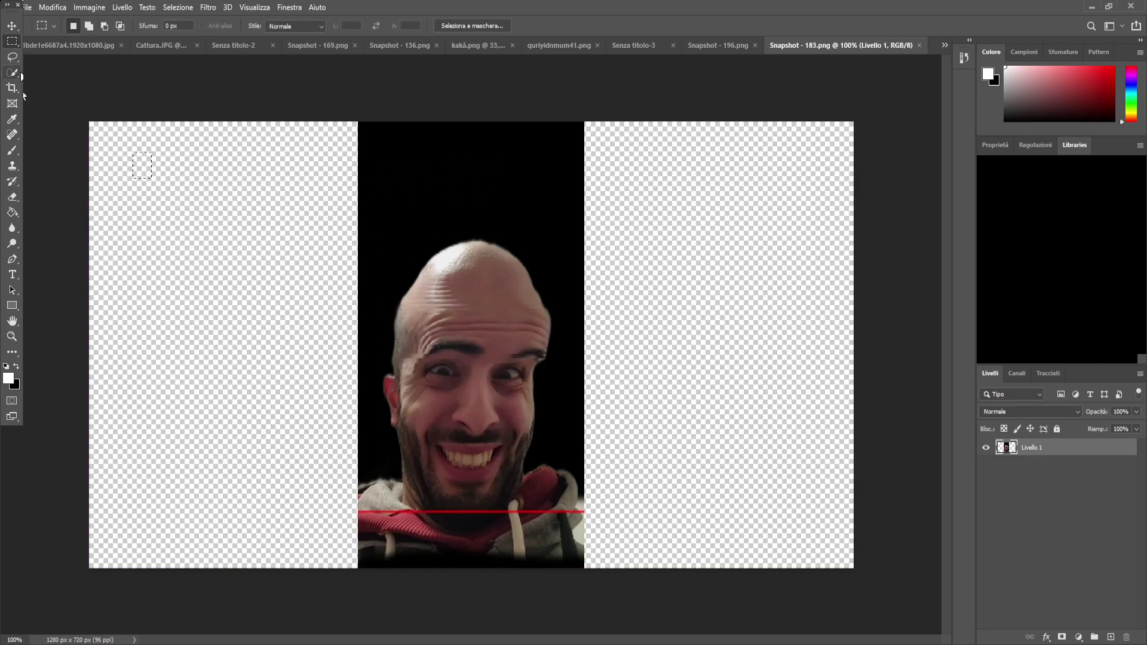
key(ctrl+d)
Select the black background around the bald man with the Magic Wand tool
click(12, 73)
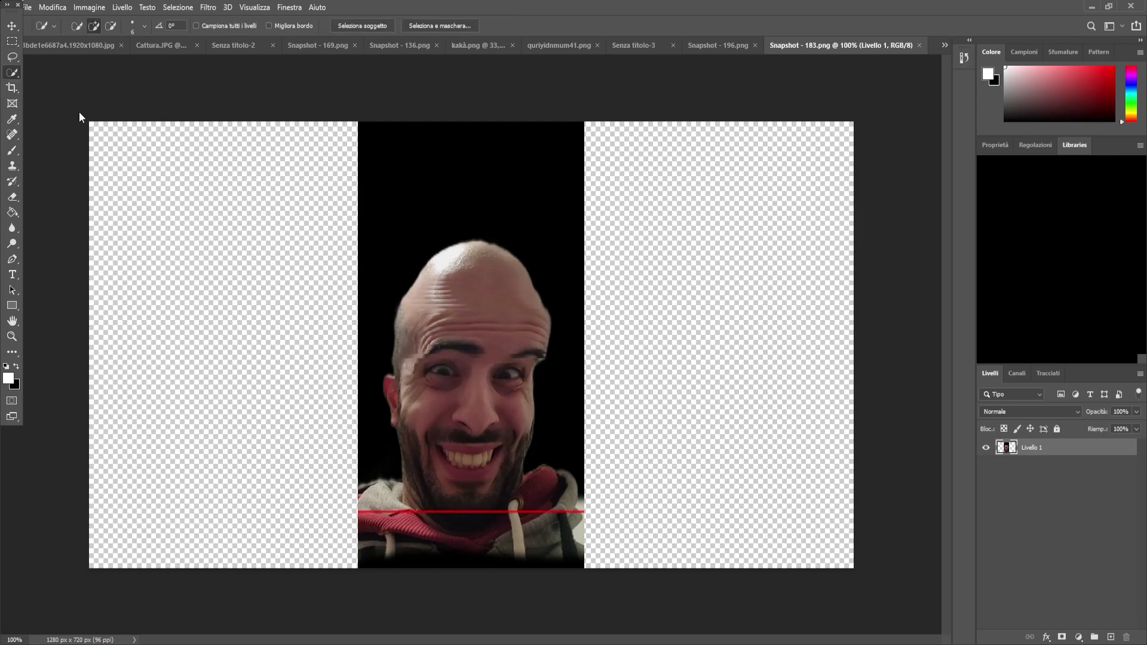
key(shift+w)
click(452, 156)
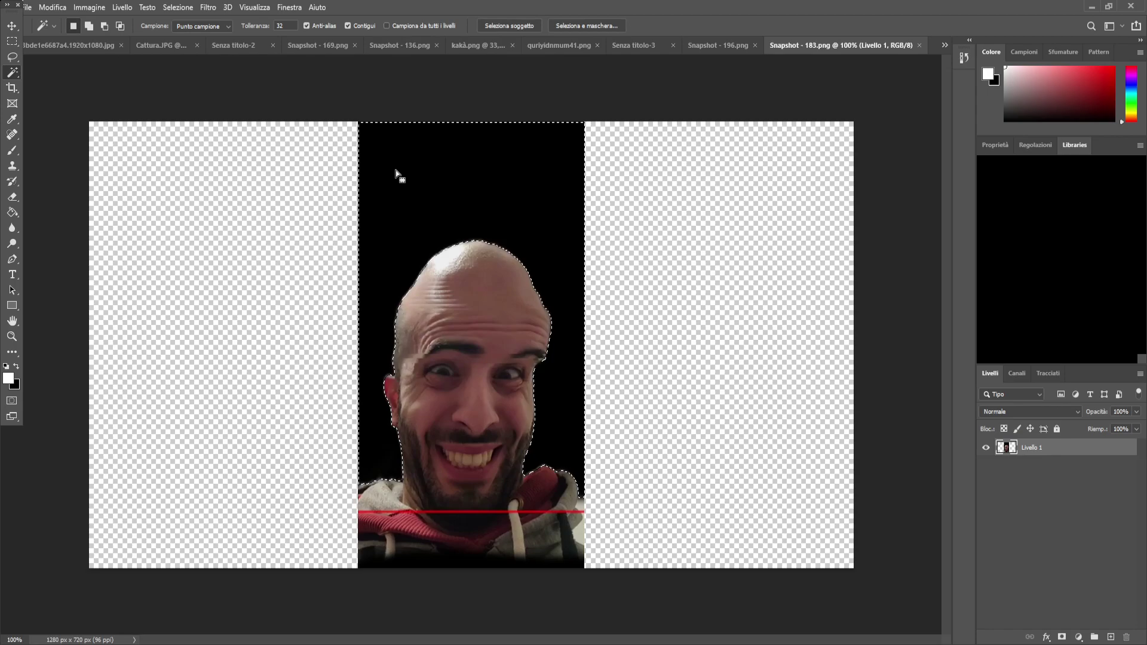
Try deleting the selected black background and restore it
key(Delete)
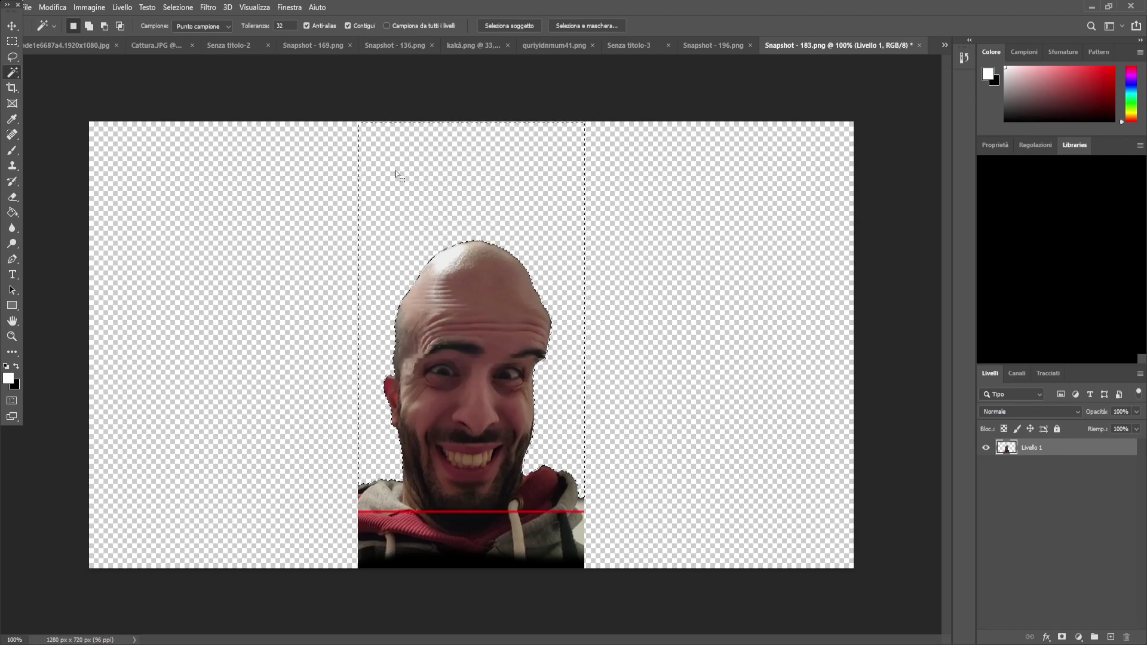
key(ctrl+d)
click(394, 175)
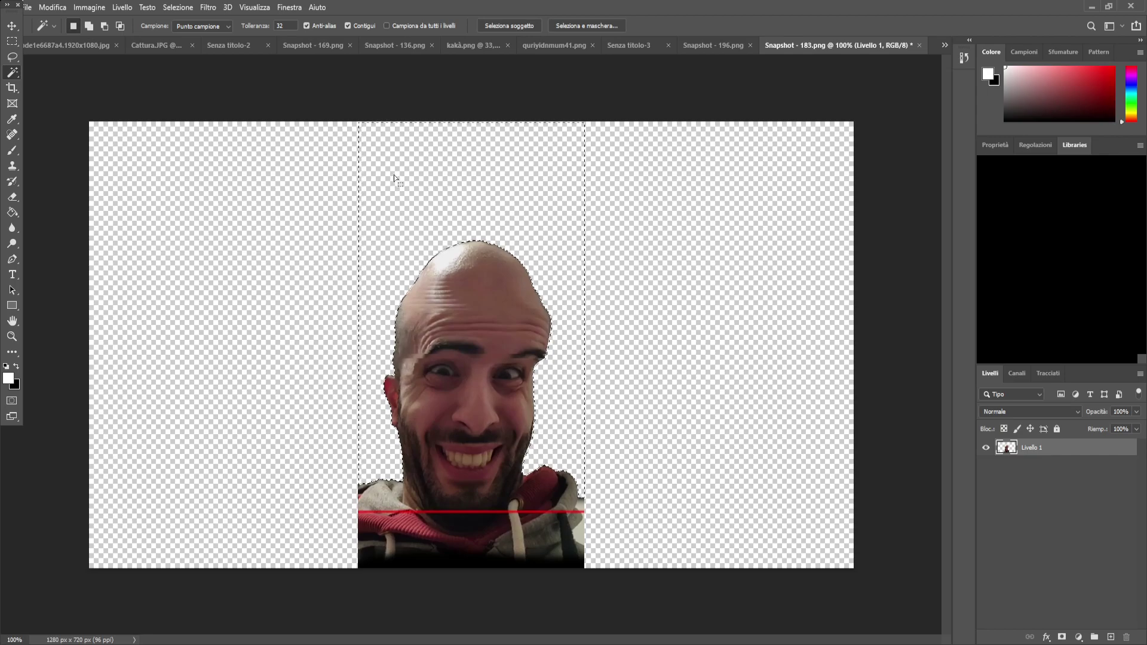
key(ctrl+BackSpace)
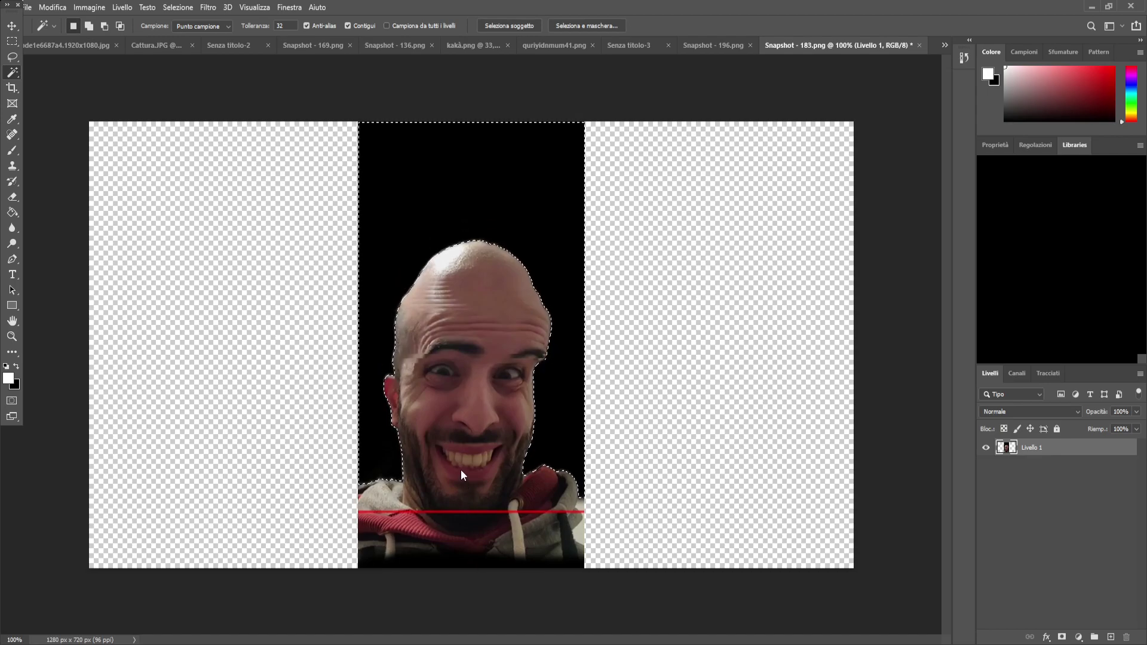
Try deleting the bald man through an inverted selection and undo the deletion
key(ctrl+shift+i)
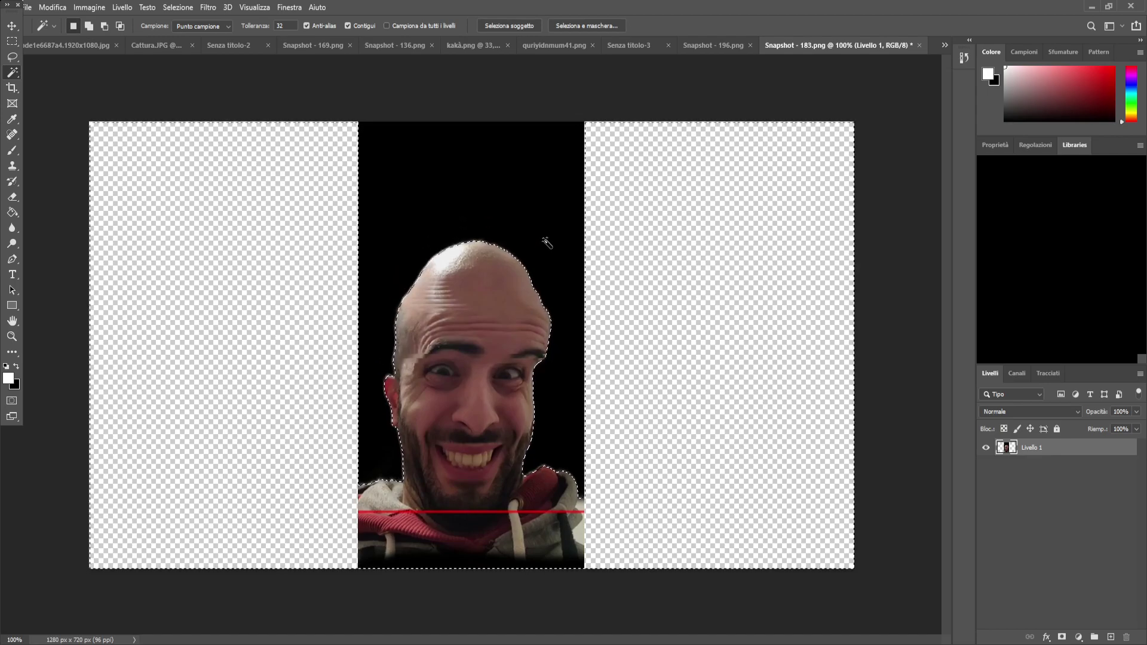
key(Delete)
key(ctrl+d)
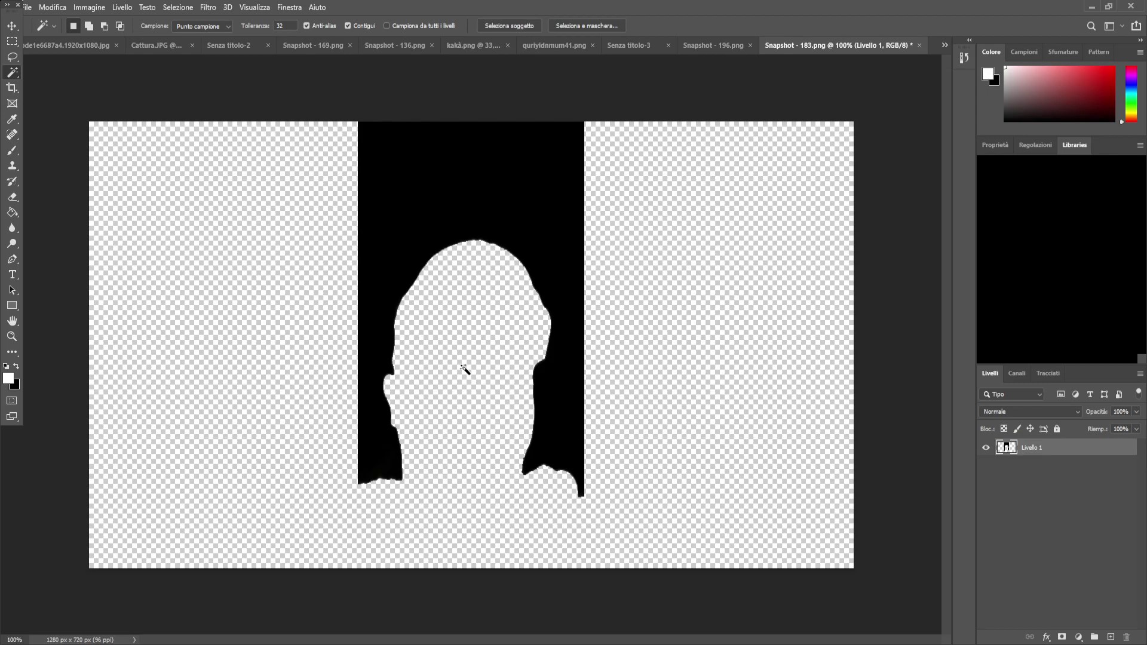
key(ctrl+z)
key(ctrl+z)
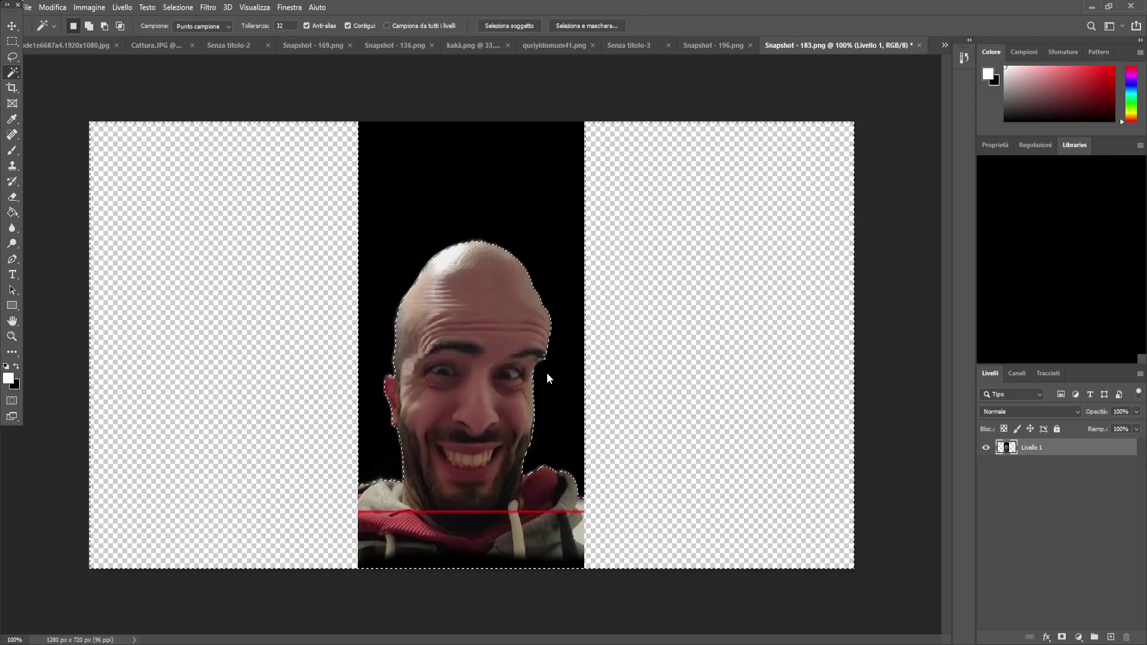
Delete the black background around the bald man and cut the remaining figure to the clipboard
key(Delete)
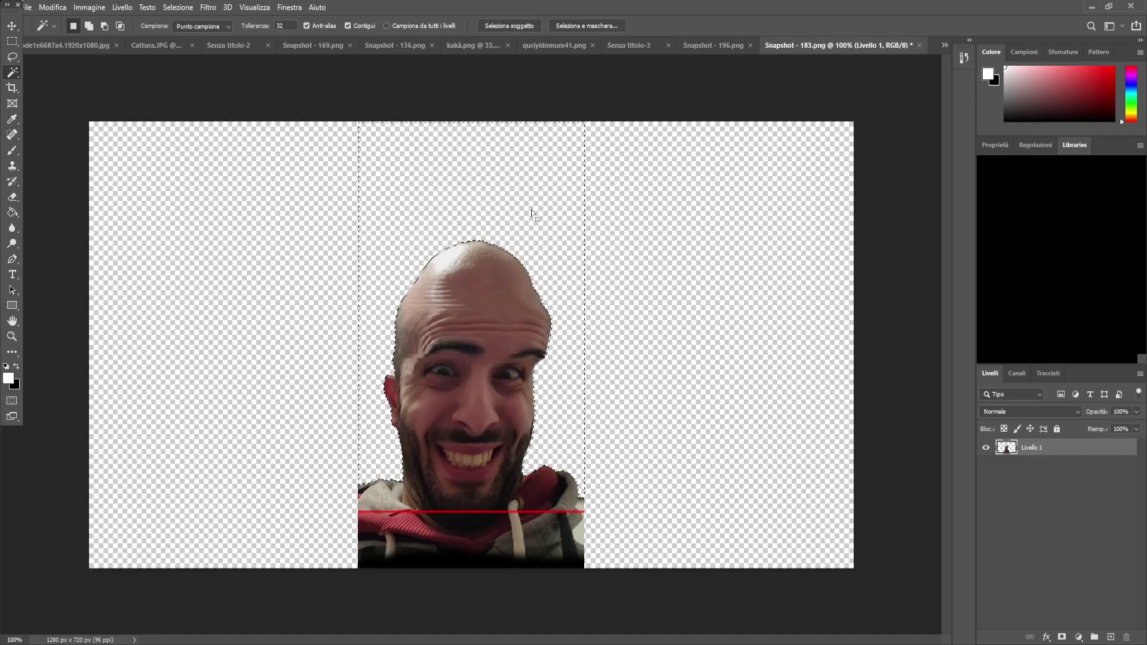
key(ctrl+d)
ctrl+click(1007, 450)
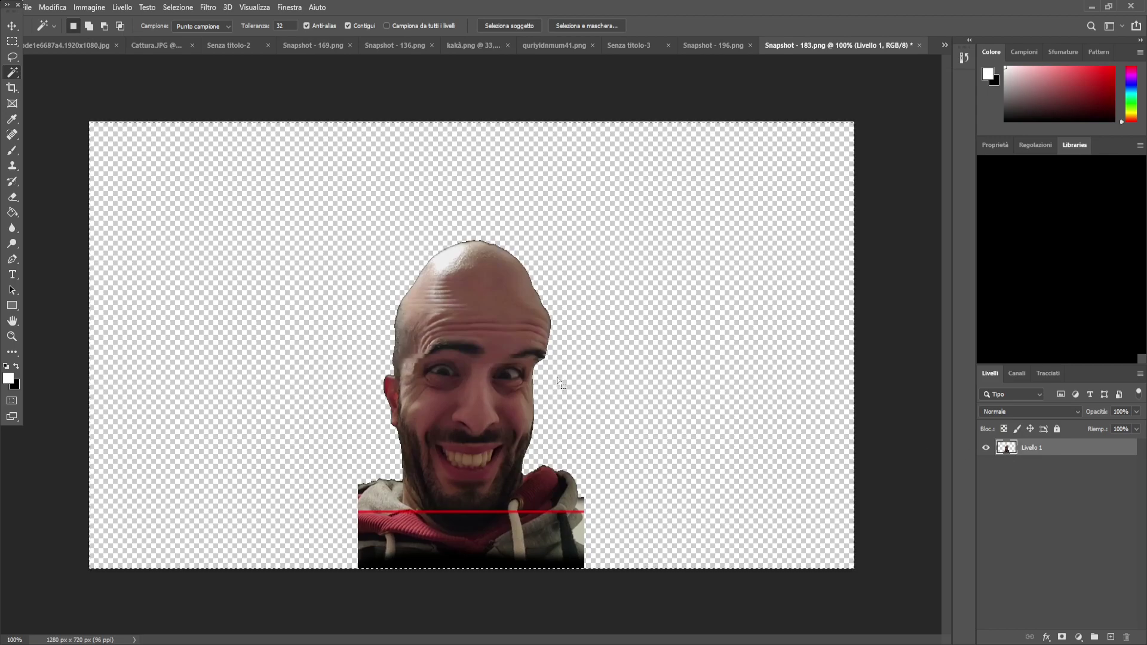
key(ctrl+x)
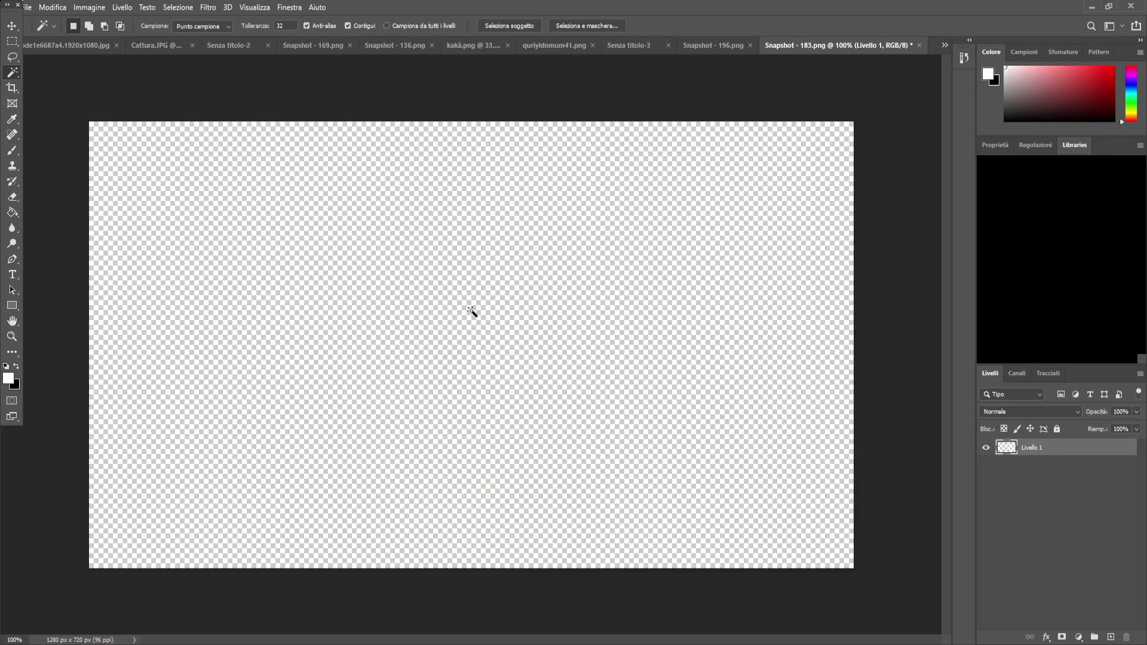
Paste the bald man's cutout as a new layer above the bus scene in Senza titolo-3
click(225, 46)
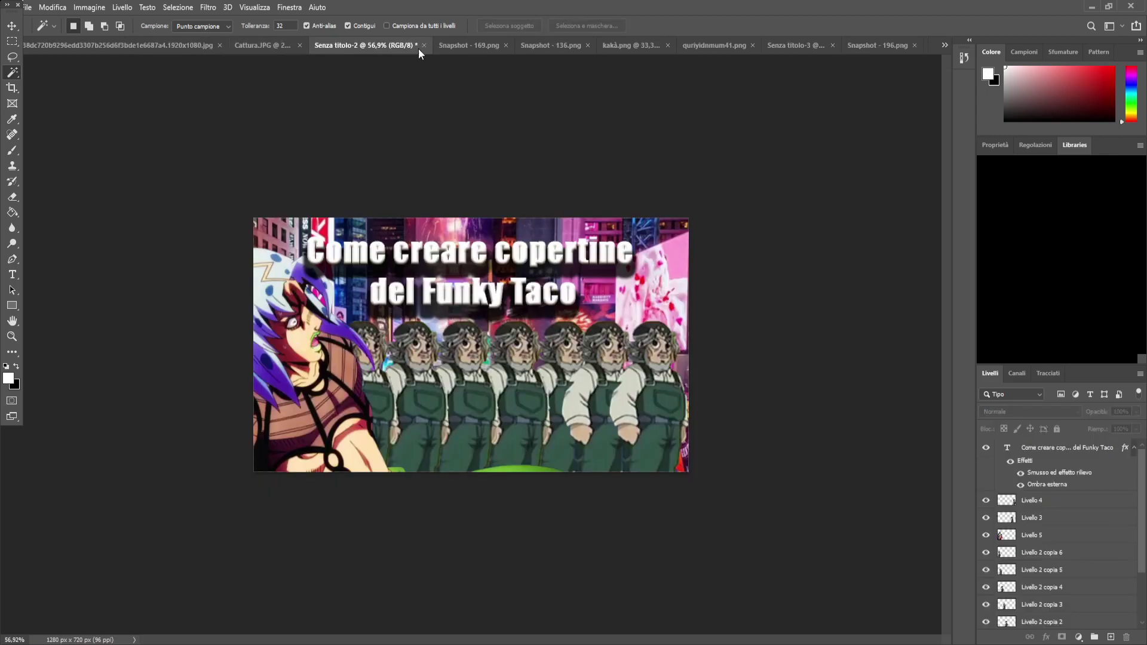
click(478, 48)
click(591, 46)
click(663, 45)
click(736, 45)
click(807, 45)
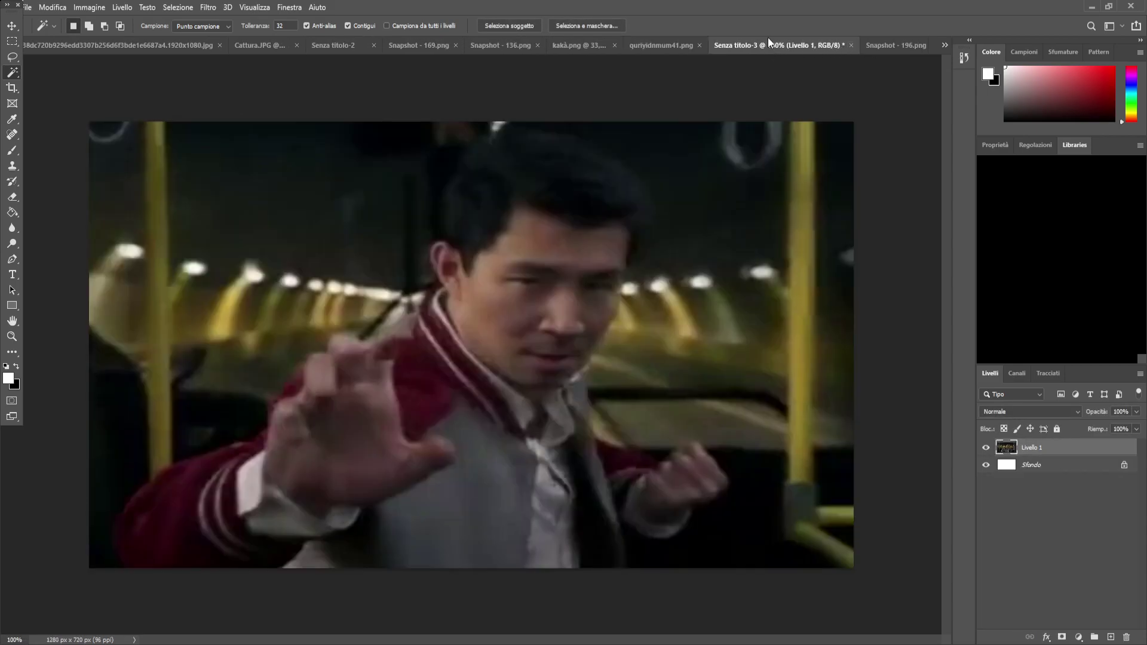
key(ctrl+v)
Rotate the bald man's cutout clockwise onto its side and place it over the fighter's outstretched hand
key(ctrl+t)
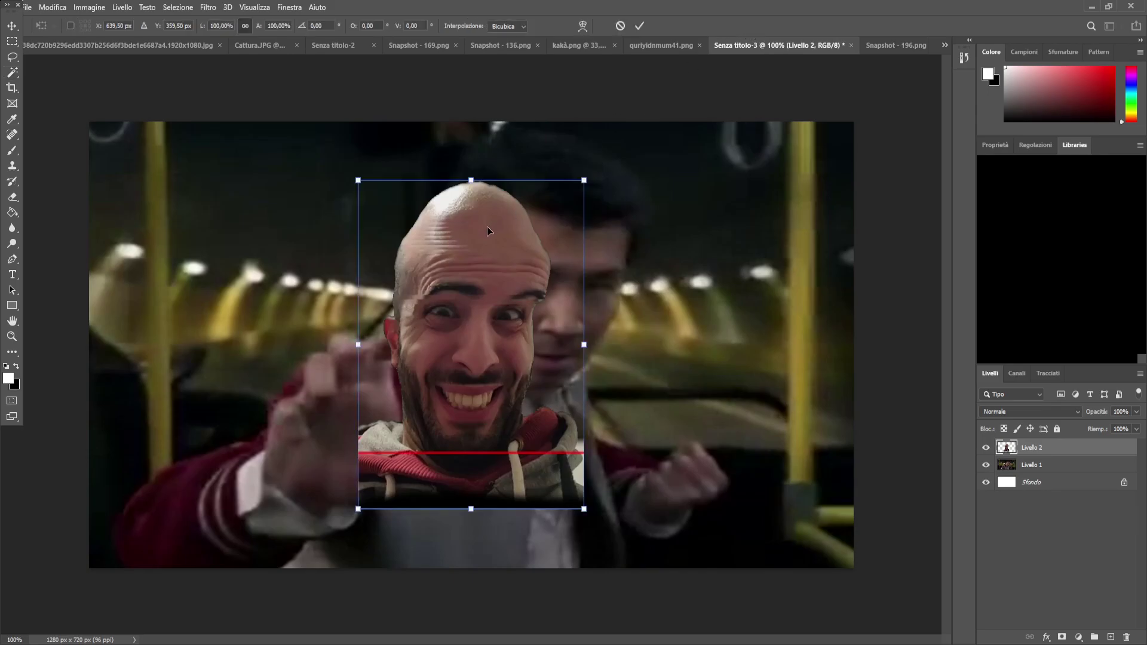
drag(467, 256, 261, 328)
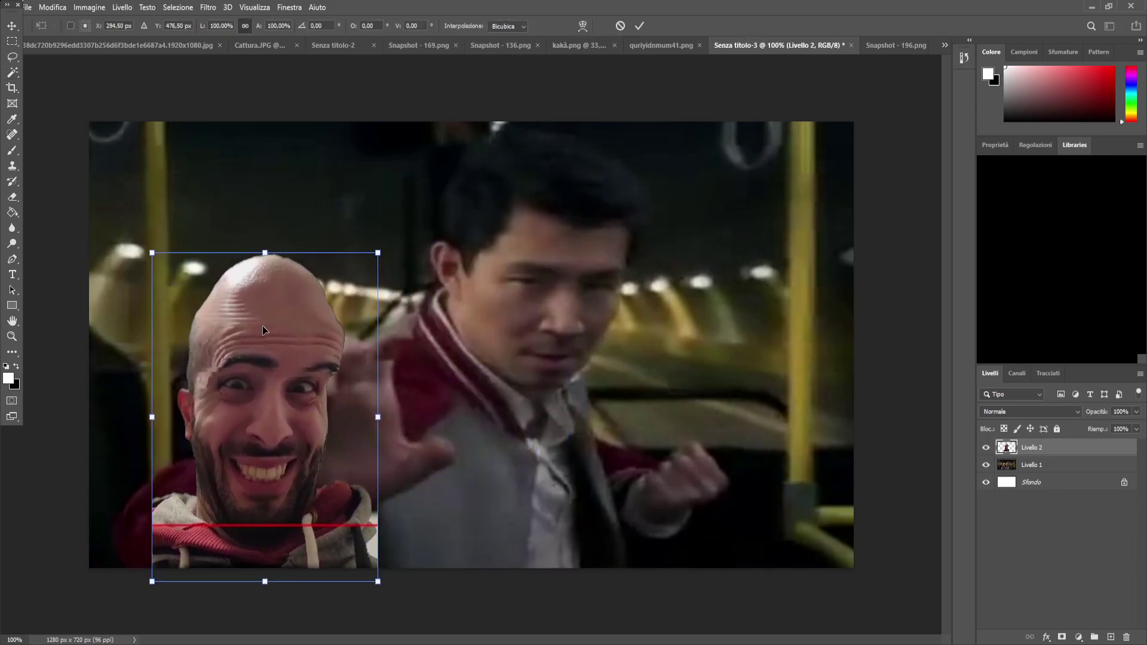
drag(424, 256, 478, 495)
drag(314, 443, 429, 393)
scroll(426, 394, up, 2)
scroll(403, 394, down, 1)
alt+click(393, 431)
drag(475, 234, 429, 300)
mouse_move(418, 376)
mouse_down()
mouse_move(414, 363)
mouse_move(425, 361)
mouse_up()
key(Return)
key(w)
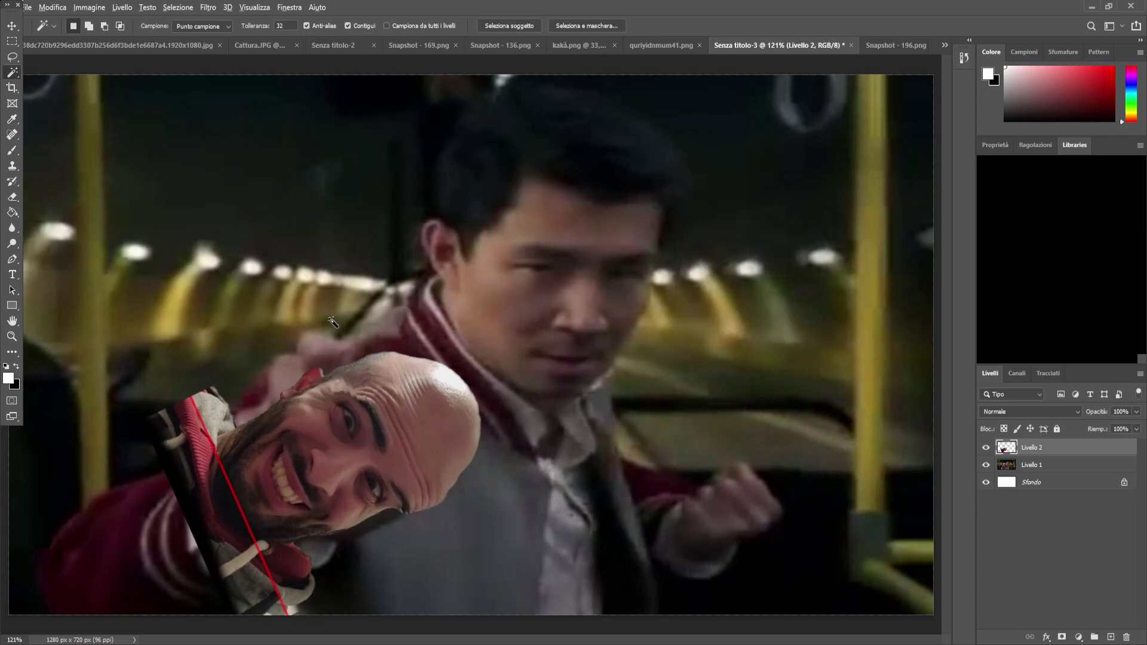
Show the preset styles in the layer style settings of Livello 2
scroll(334, 323, down, 3)
click(12, 26)
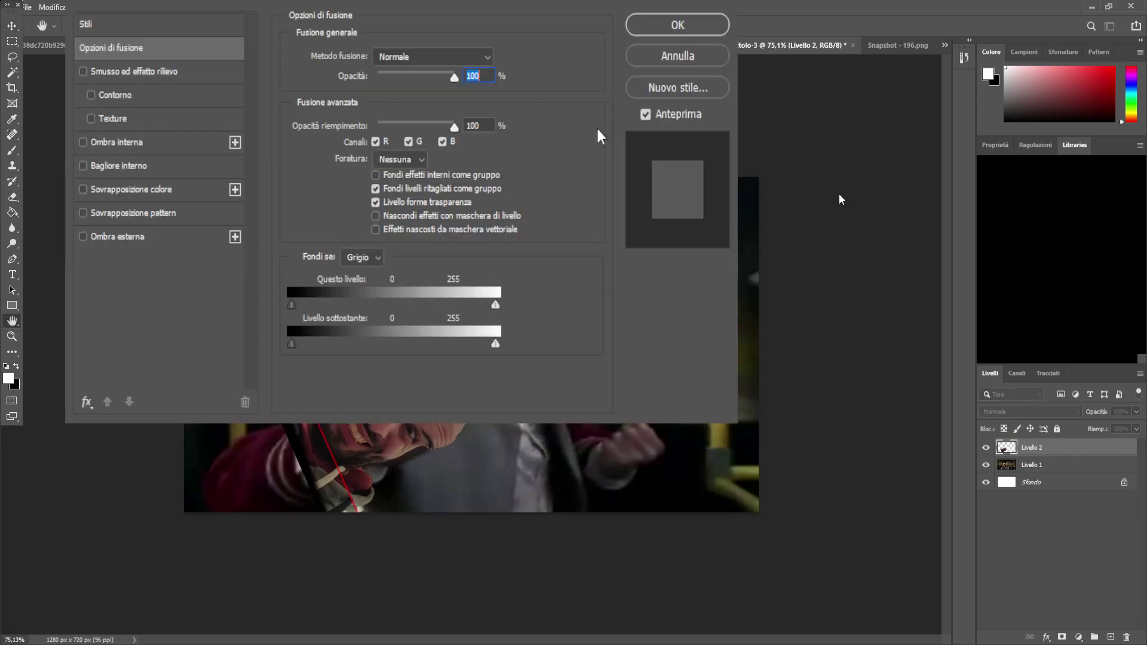
click(195, 25)
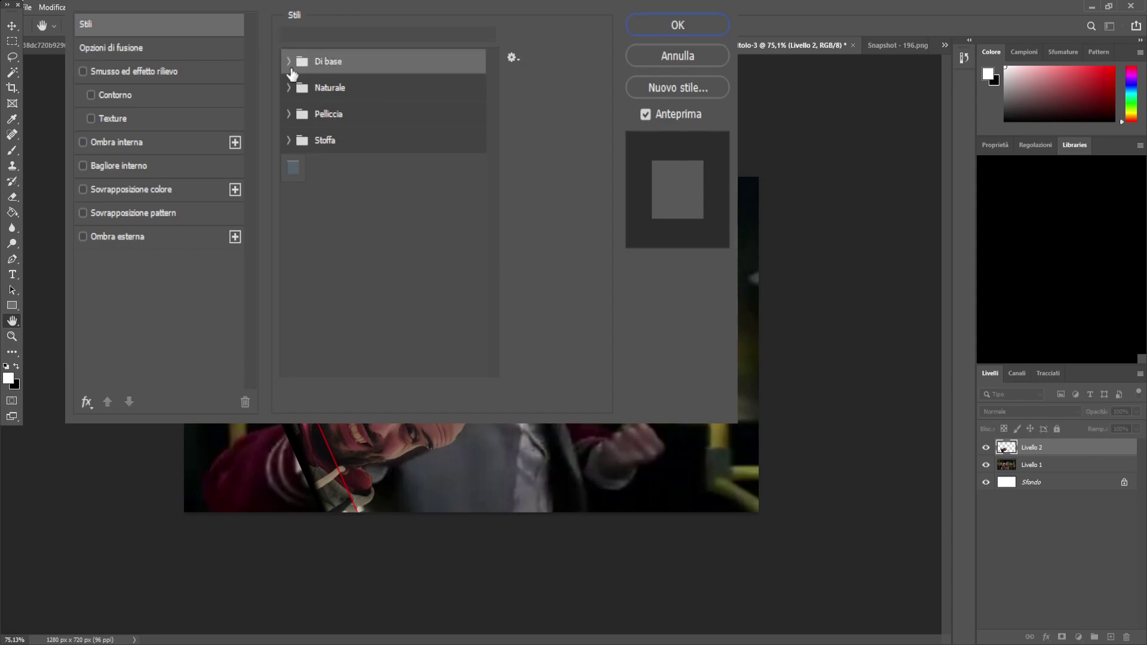
Try the outlined shadow preset from the Di base group on Livello 2 and reset it to no style
click(291, 64)
click(338, 91)
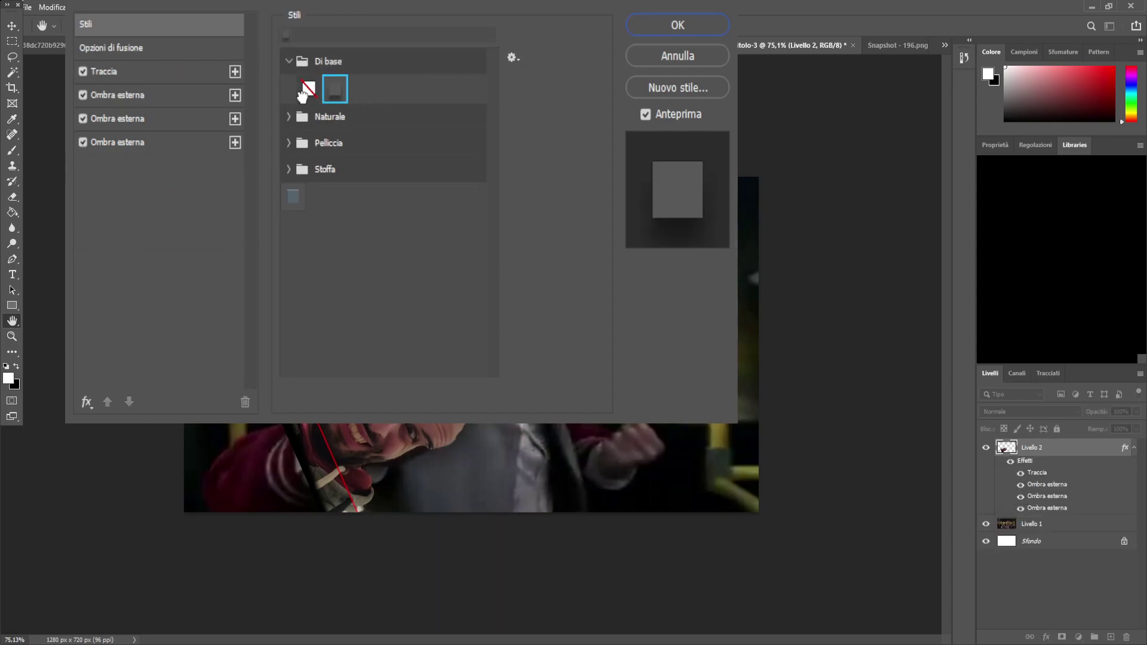
click(309, 89)
Try several texture presets from the Naturale group on Livello 2, finishing with the dark teal one
click(302, 117)
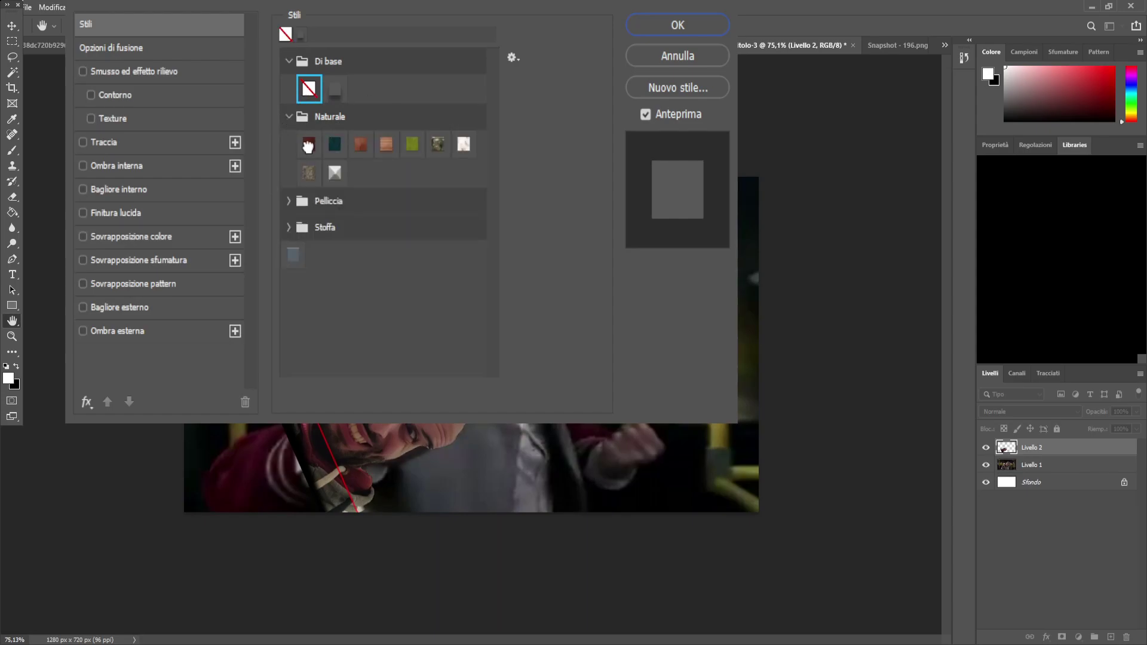
click(309, 144)
click(334, 145)
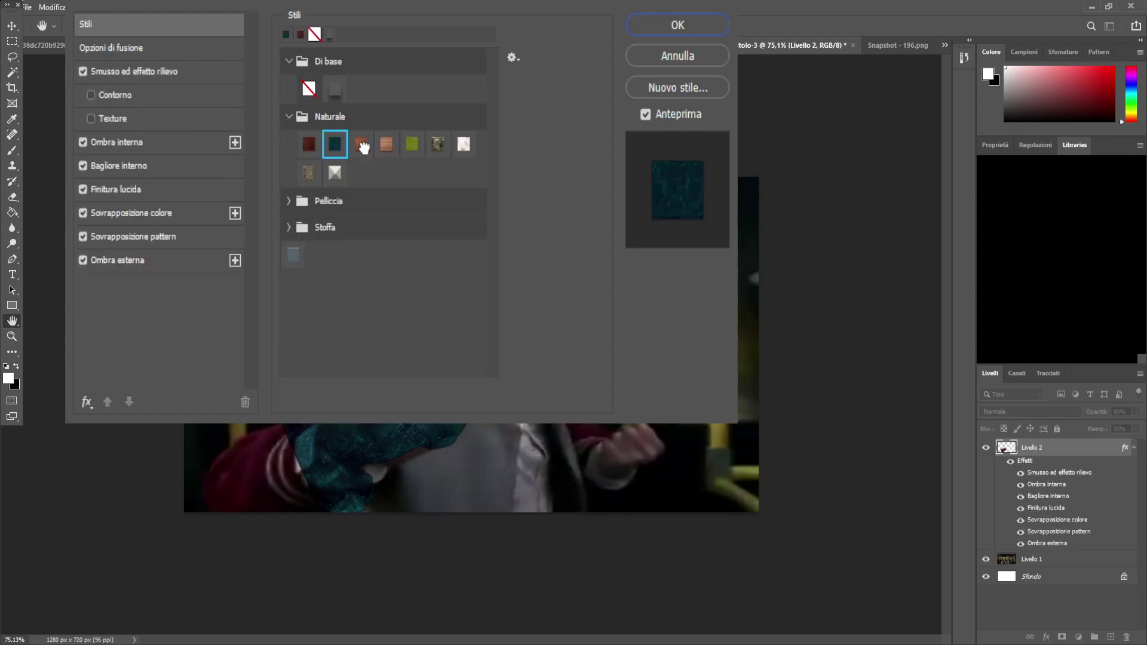
click(362, 145)
click(385, 146)
click(446, 148)
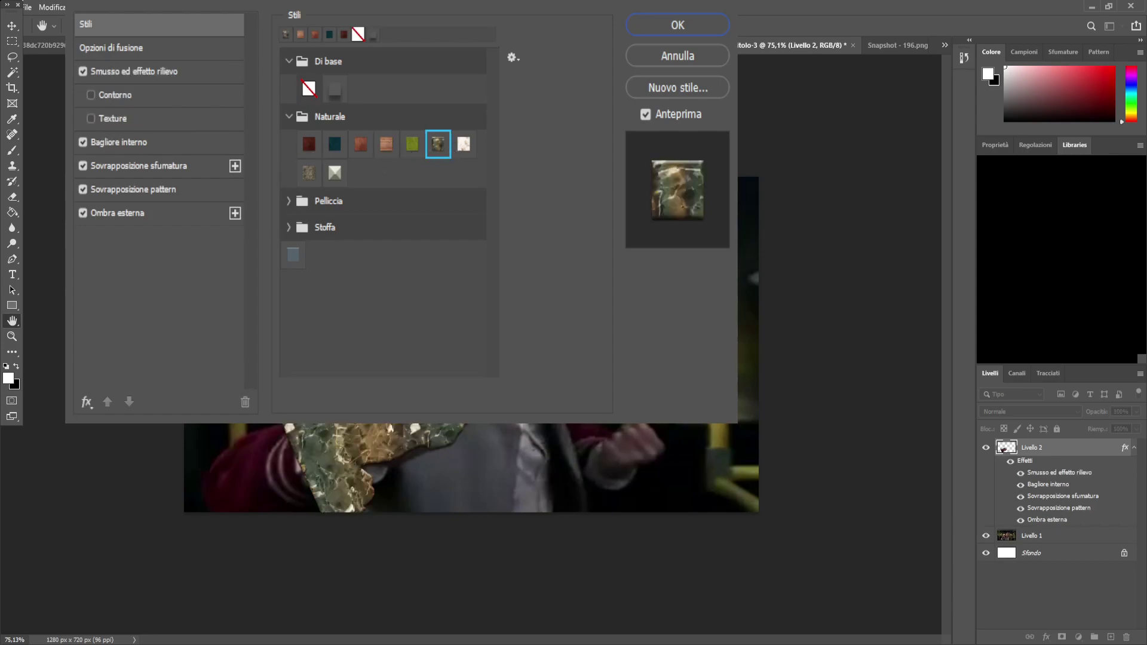
click(308, 145)
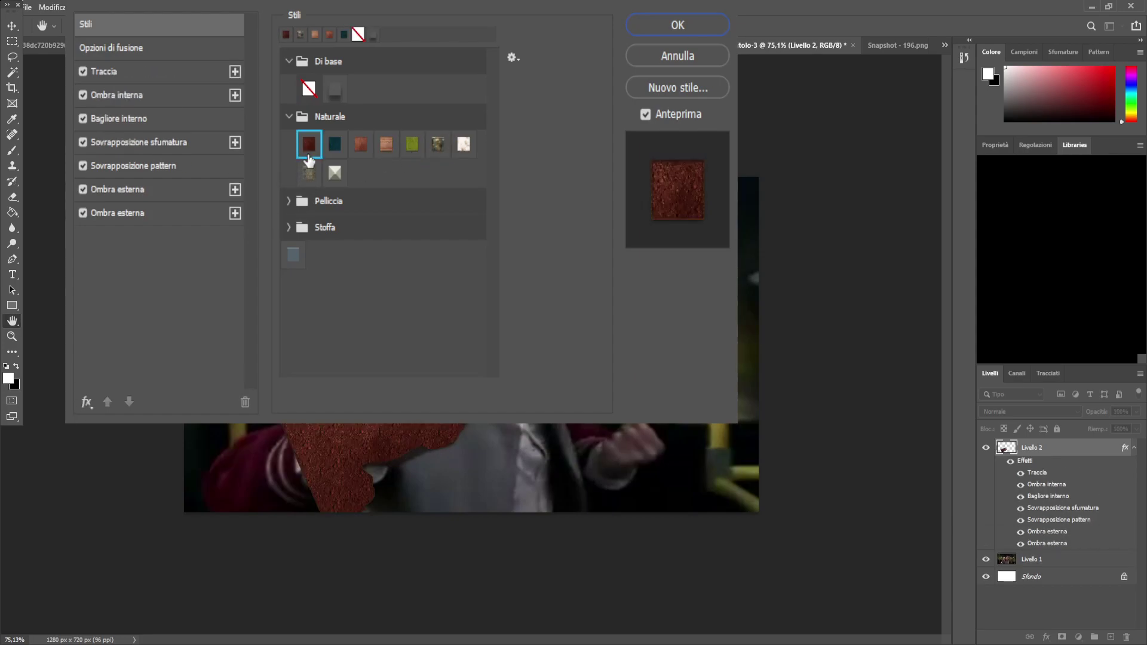
click(360, 146)
click(335, 146)
click(387, 145)
click(335, 145)
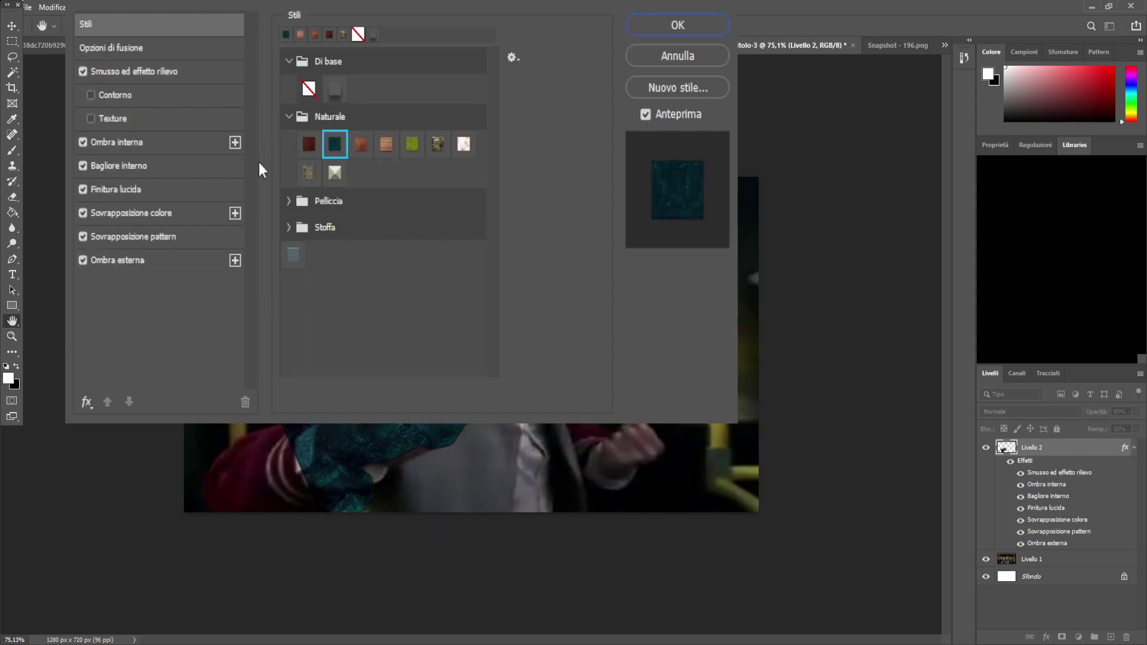
Try an orange shadow colour for Smusso ed effetto rilievo with Ombra interna and Bagliore interno off, and discard the style changes
click(152, 72)
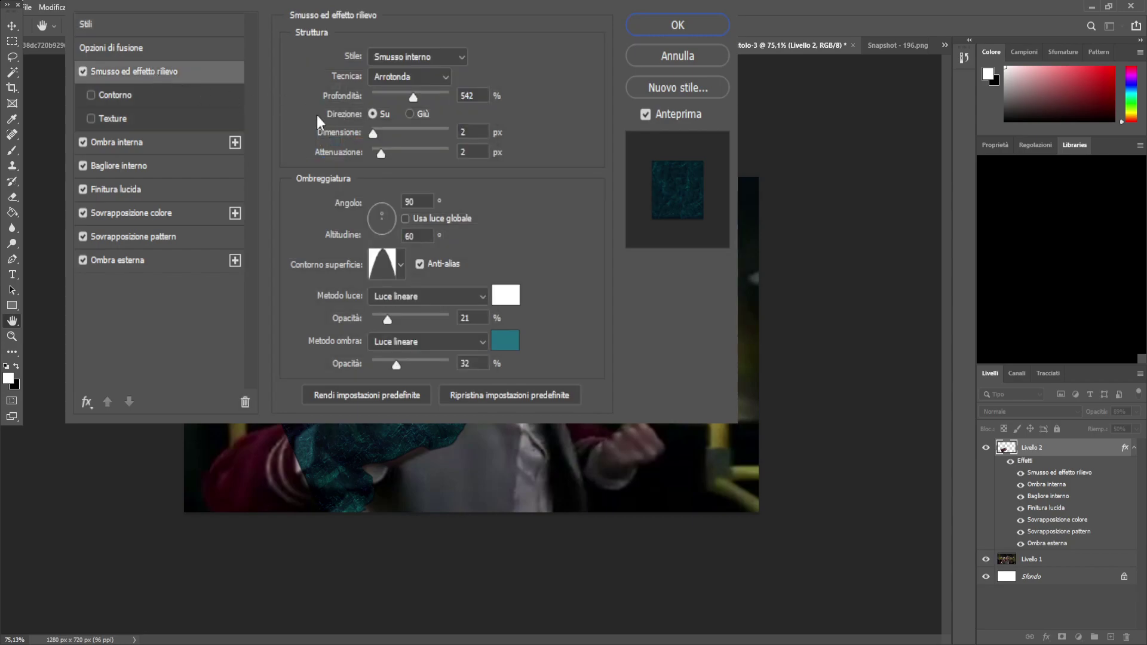
click(505, 342)
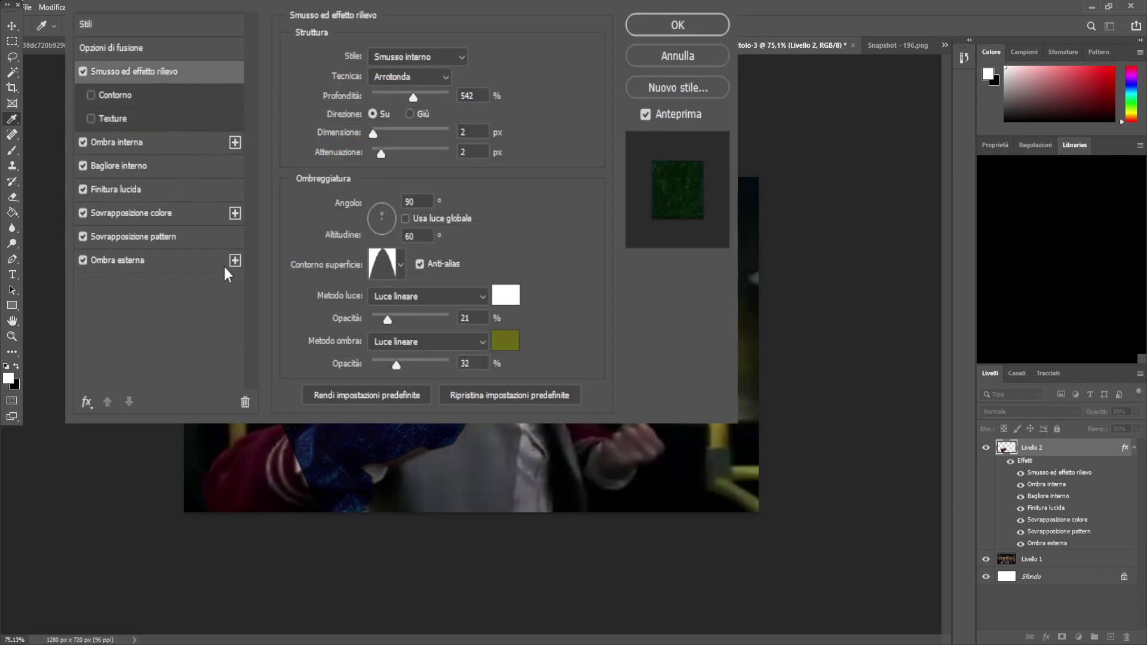
drag(225, 277, 197, 101)
key(Return)
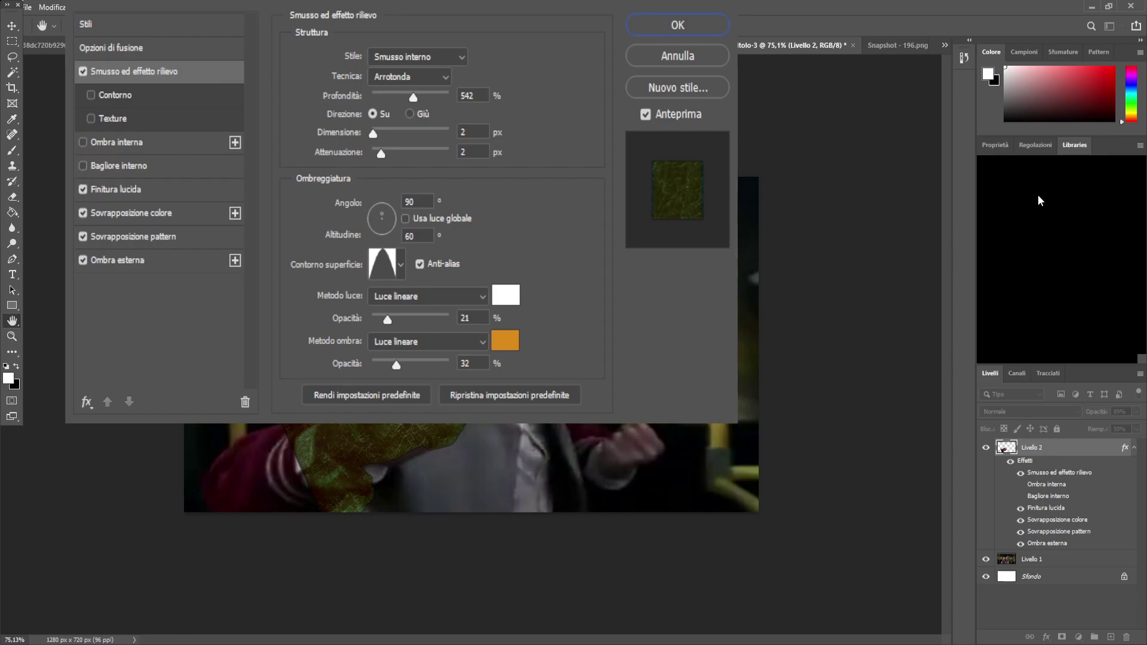
click(708, 60)
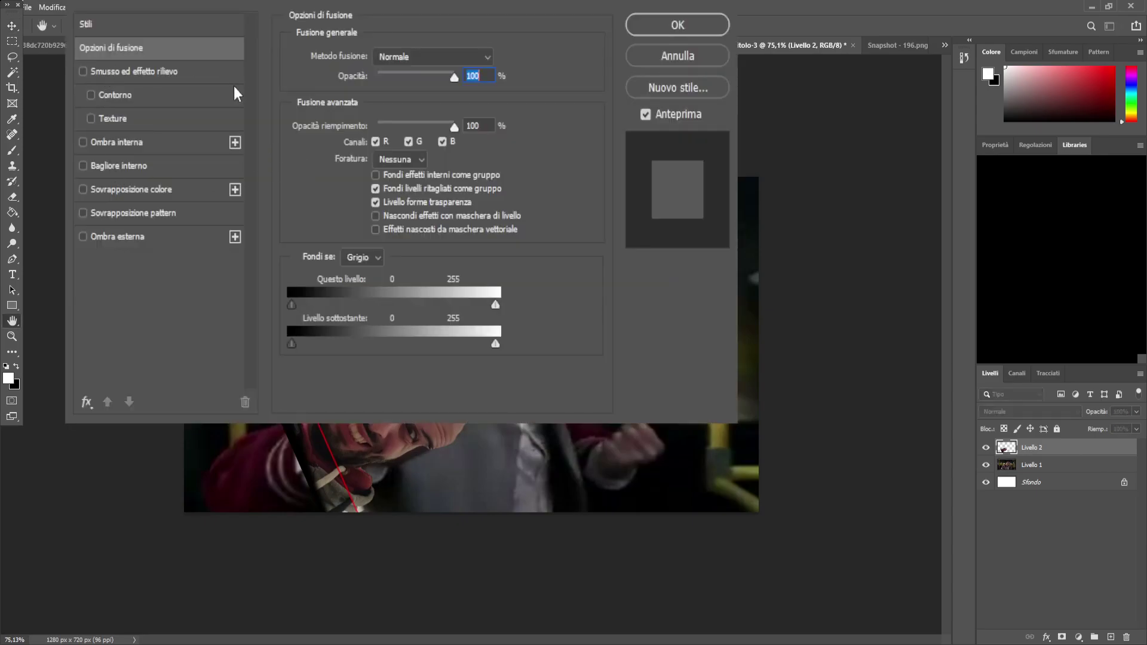
Try Smusso ed effetto rilievo with Contorno and Ombra interna on Livello 2, turning each effect off again
click(151, 87)
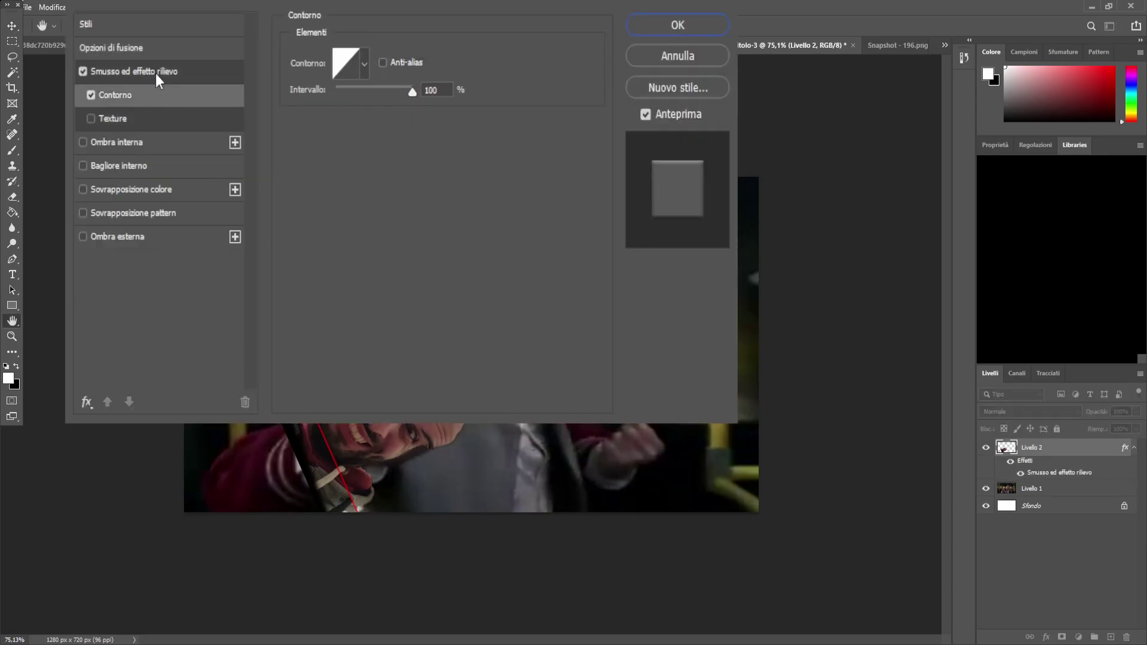
click(152, 74)
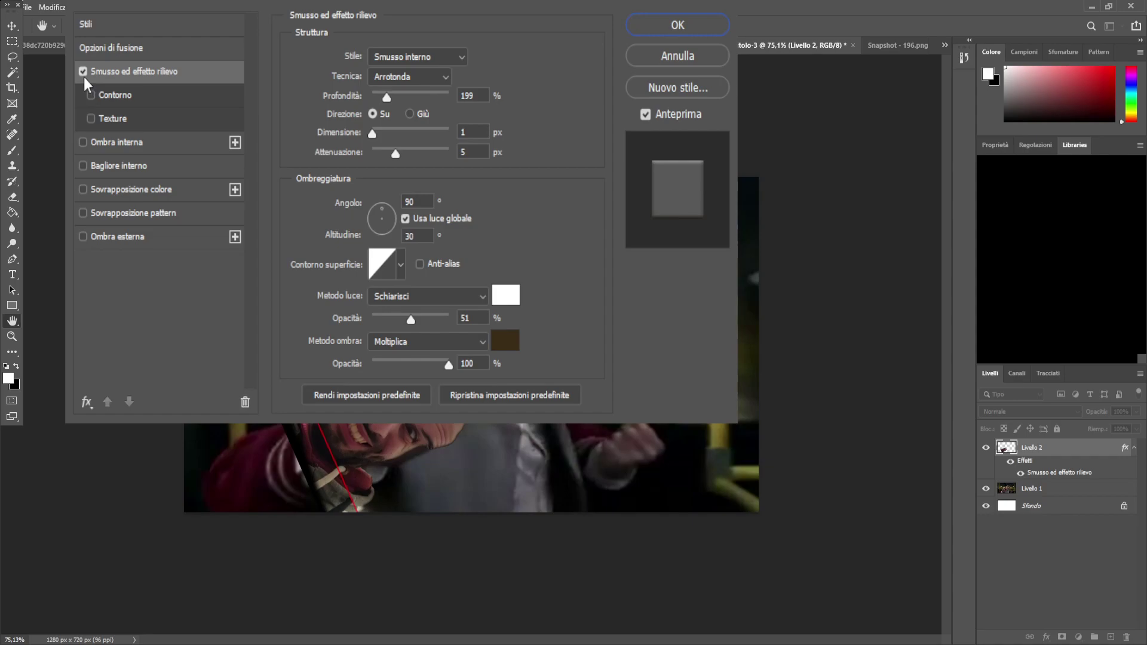
click(83, 73)
click(108, 148)
click(82, 143)
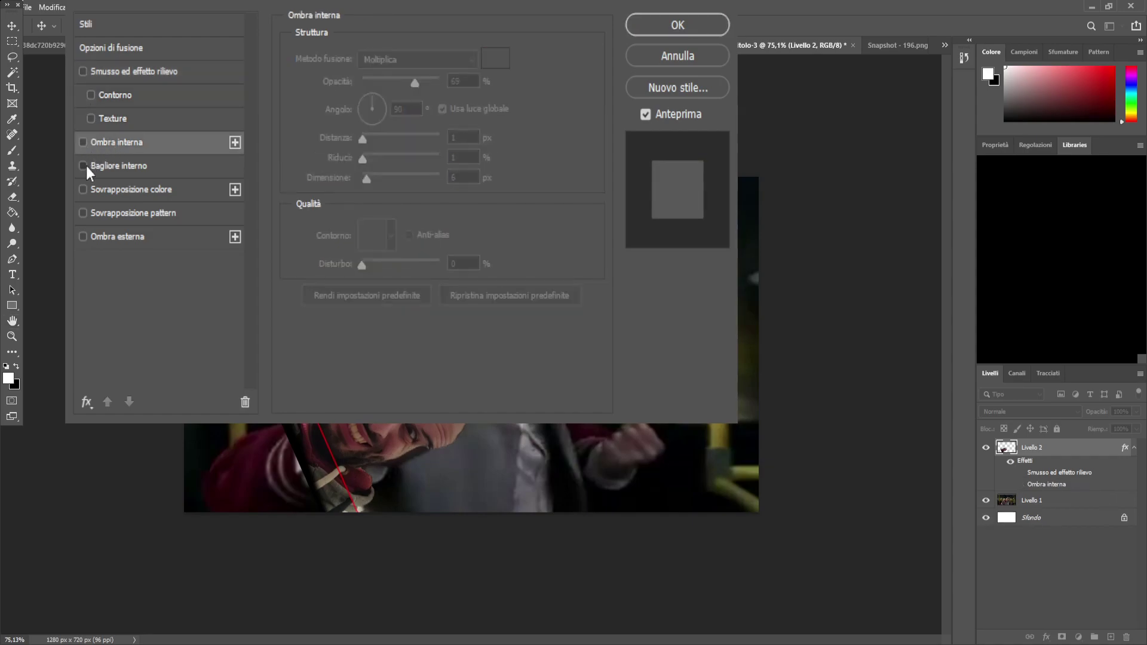
Try Bagliore interno on Livello 2 and replace it with Sovrapposizione colore
click(85, 166)
click(146, 166)
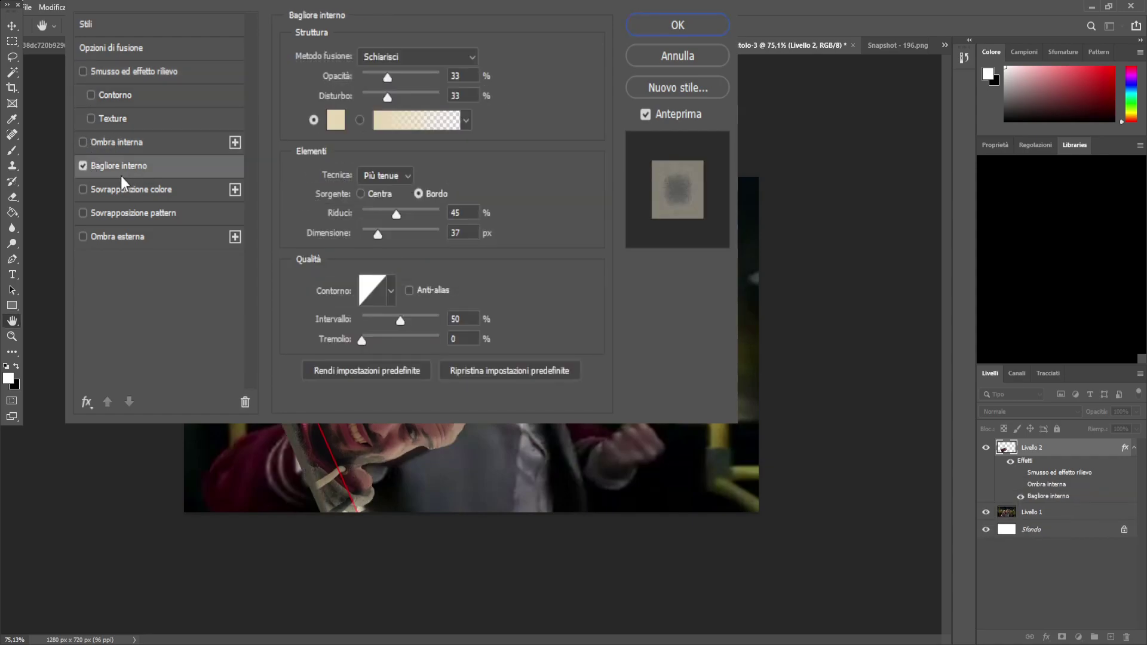
click(83, 190)
click(83, 166)
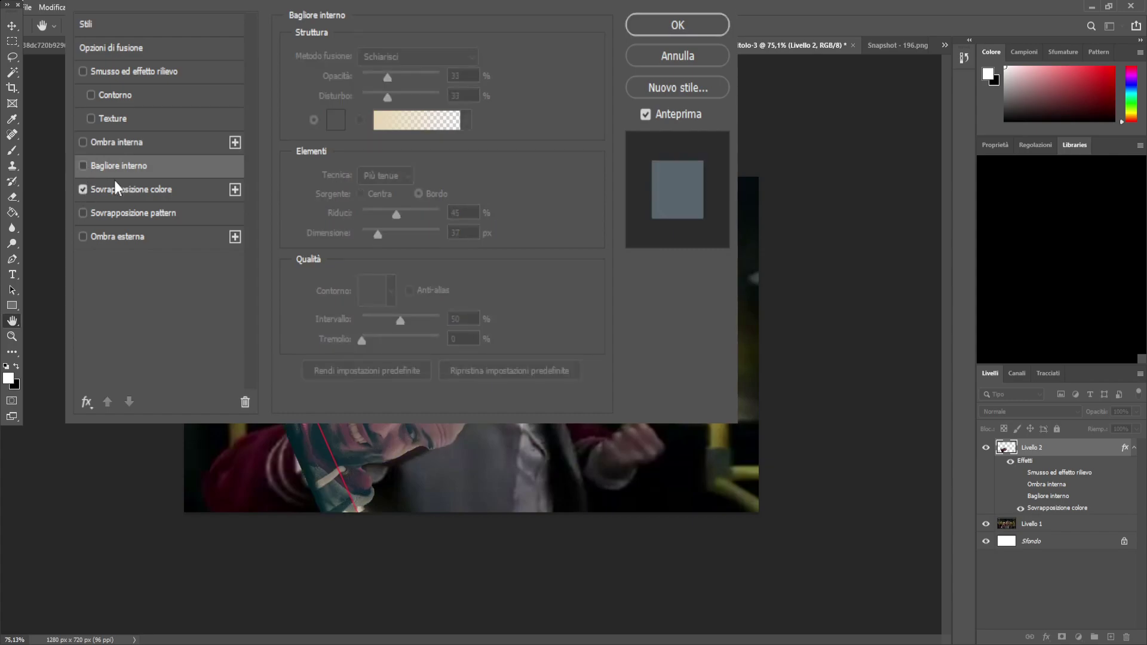
Try green and red tints for Sovrapposizione colore on Livello 2, and cancel the layer style changes
click(131, 190)
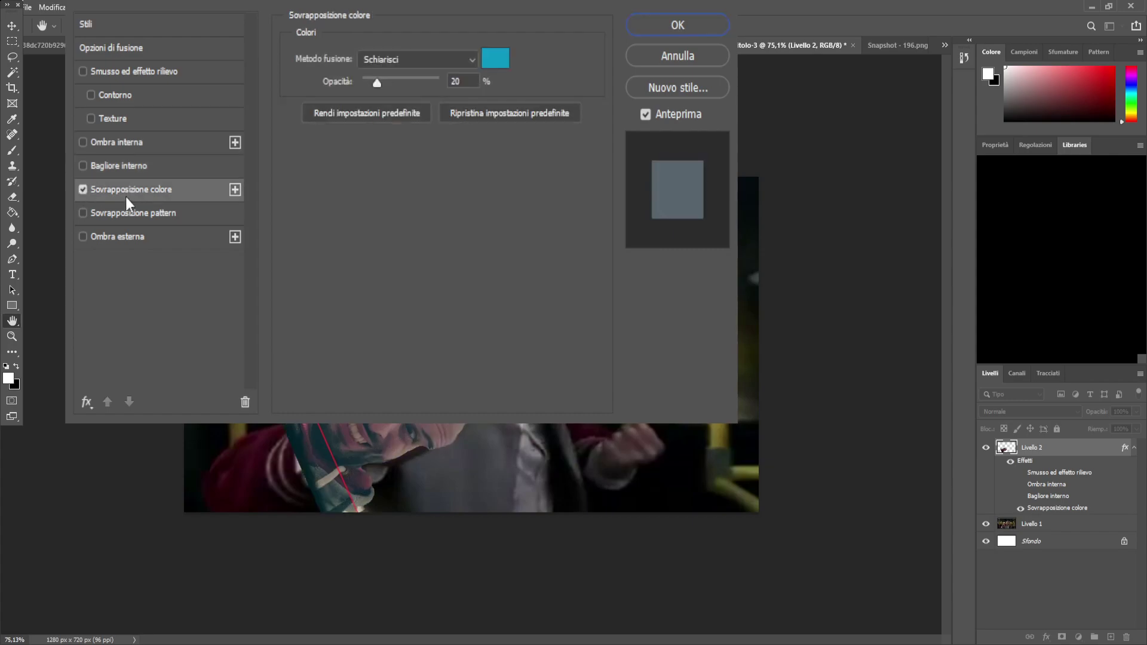
click(501, 60)
drag(242, 196, 234, 249)
click(206, 154)
drag(207, 154, 160, 202)
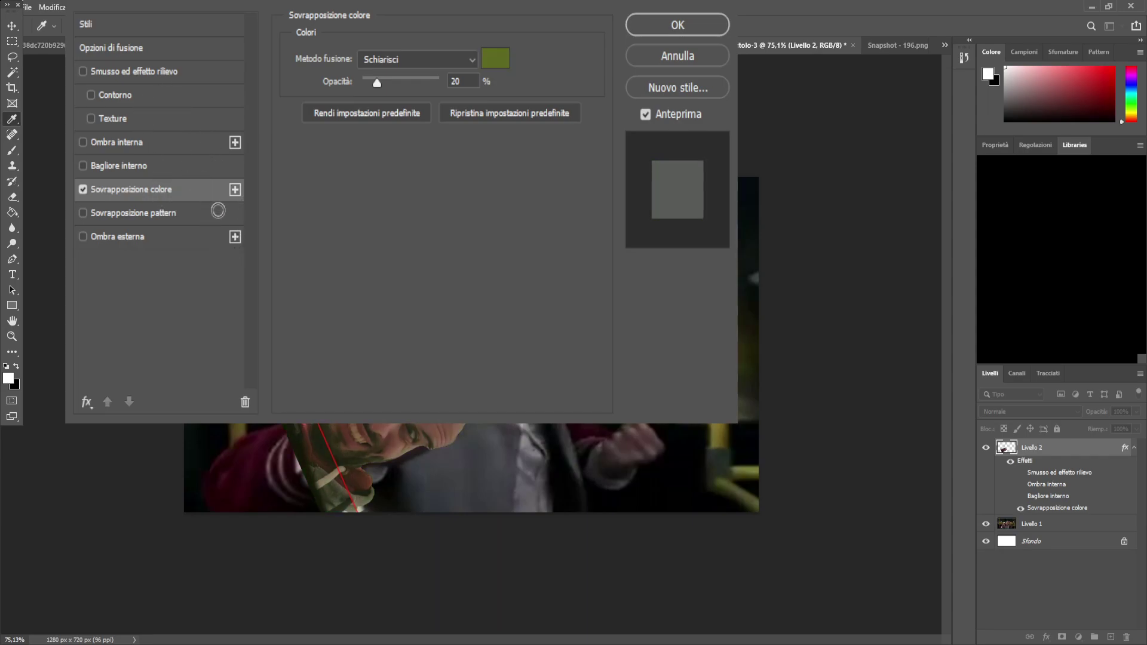
drag(249, 280, 205, 93)
key(space)
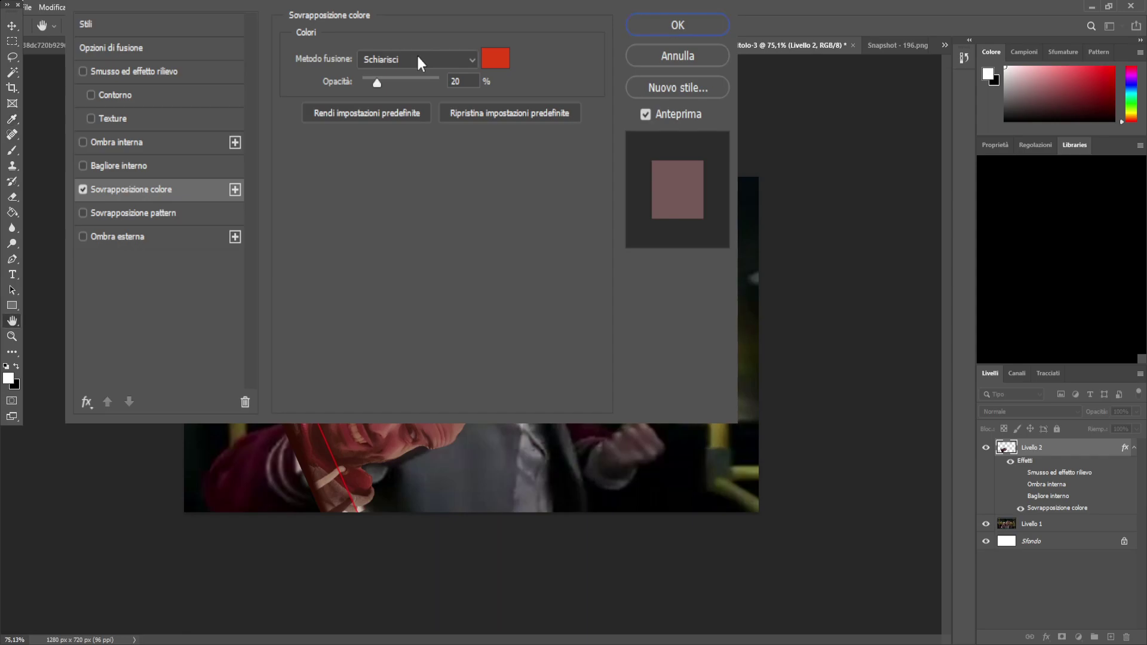
click(678, 56)
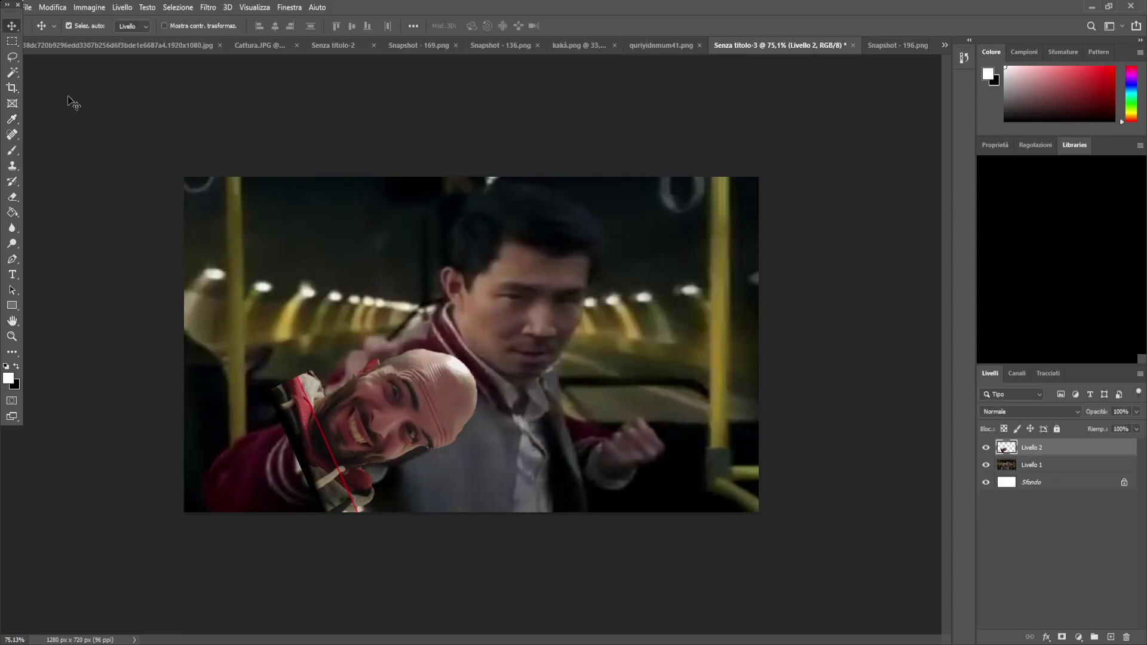
Undo the rotation and placement of the bald man's cutout
key(ctrl+z)
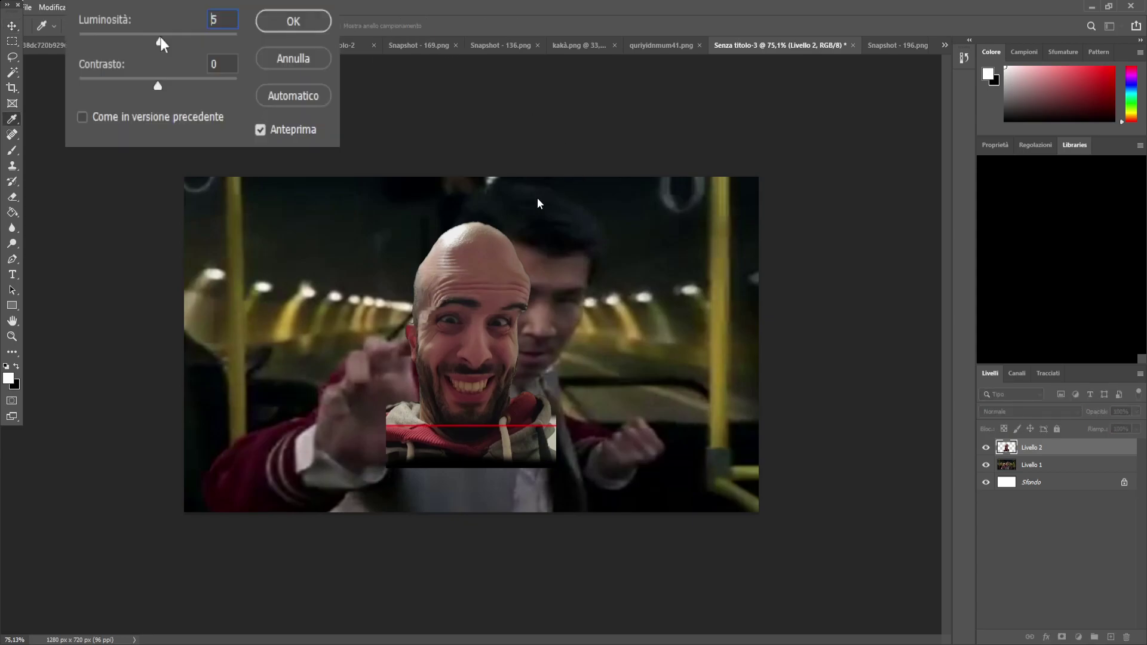
Try Luminosità at -150 and other brightness and contrast levels on the bald man's layer, and cancel the adjustment
drag(193, 41, 79, 41)
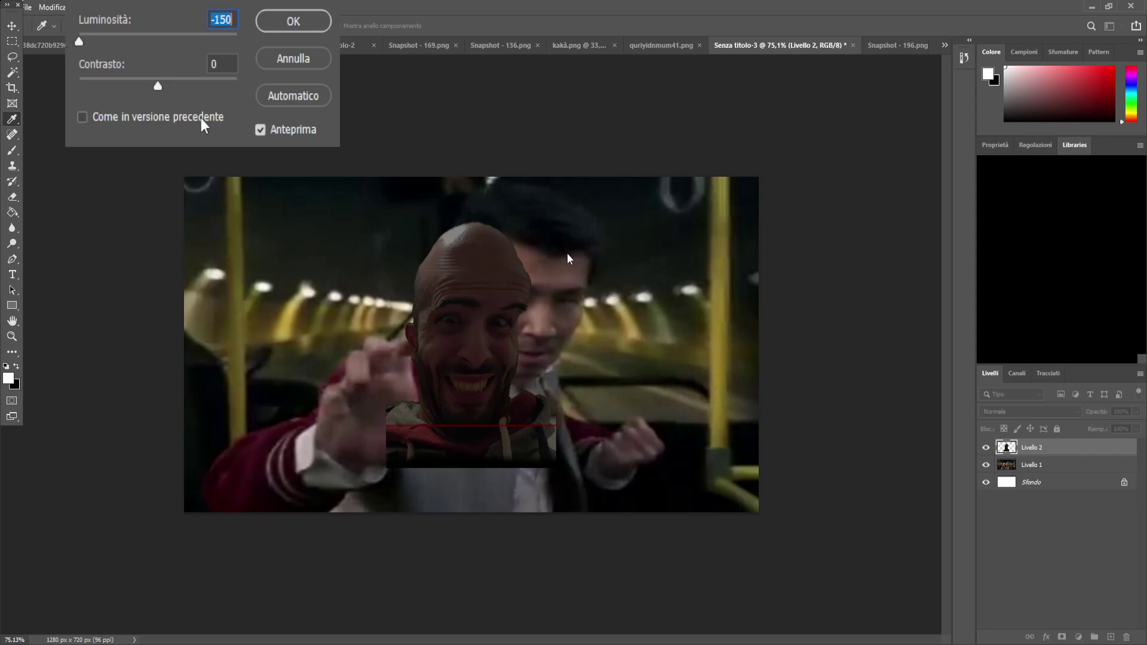
drag(177, 88, 113, 88)
drag(79, 41, 221, 42)
click(293, 58)
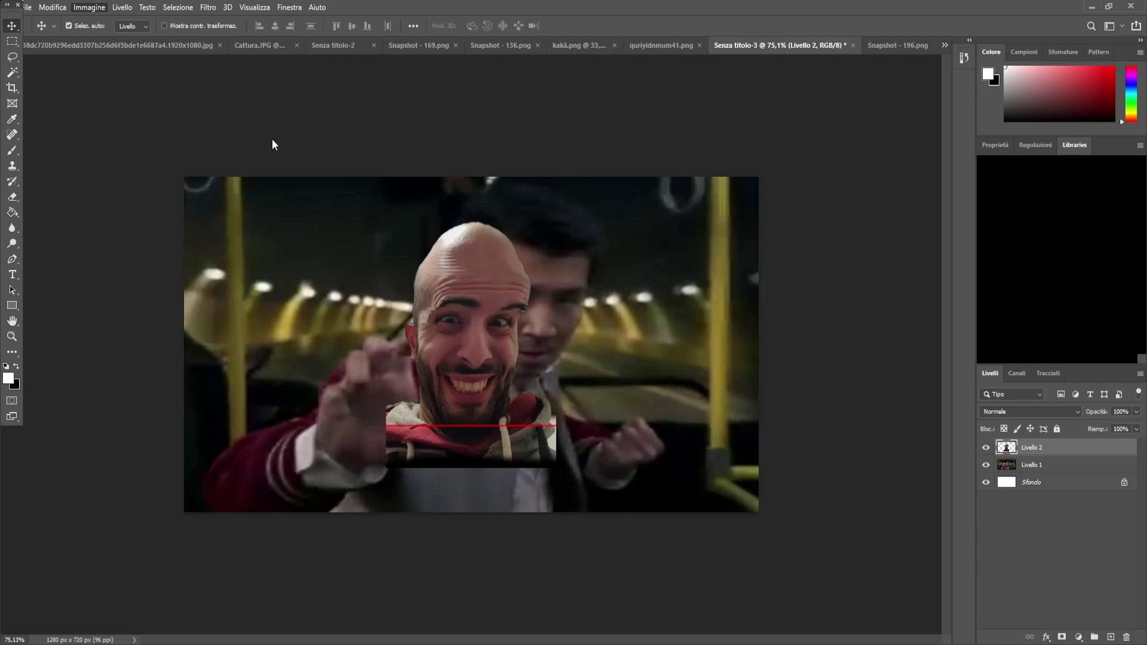
Try a photo filter on Livello 2 at 92% density, from Warming Filter (85) to a custom light green, and cancel it
key(ctrl+alt+shift+f)
click(126, 143)
click(203, 144)
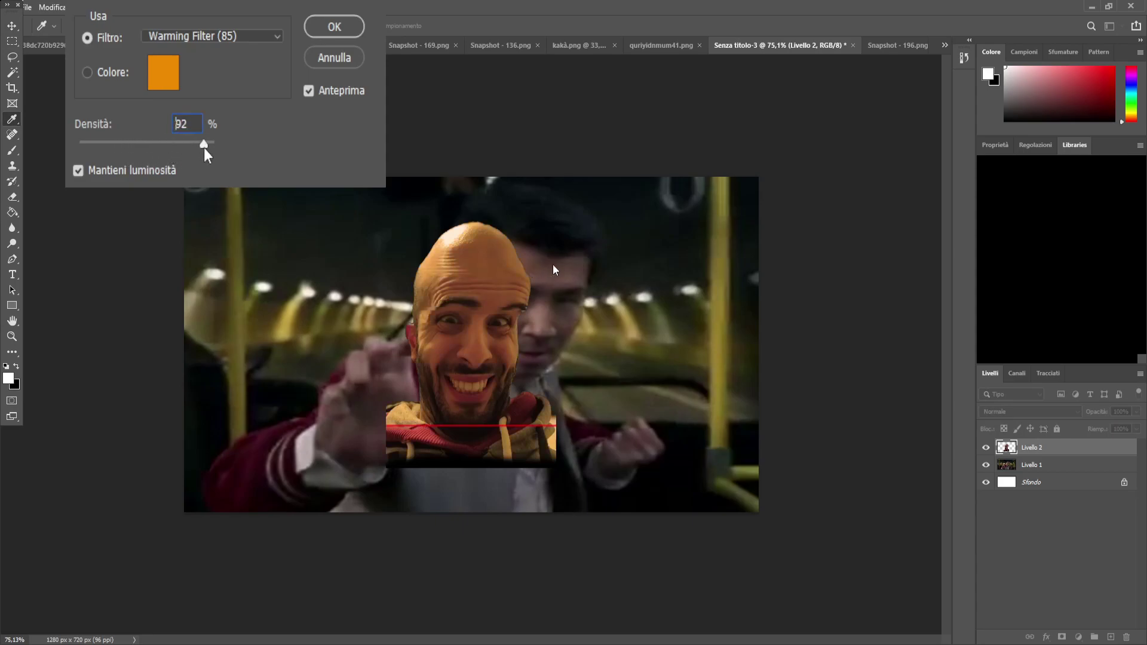
click(495, 205)
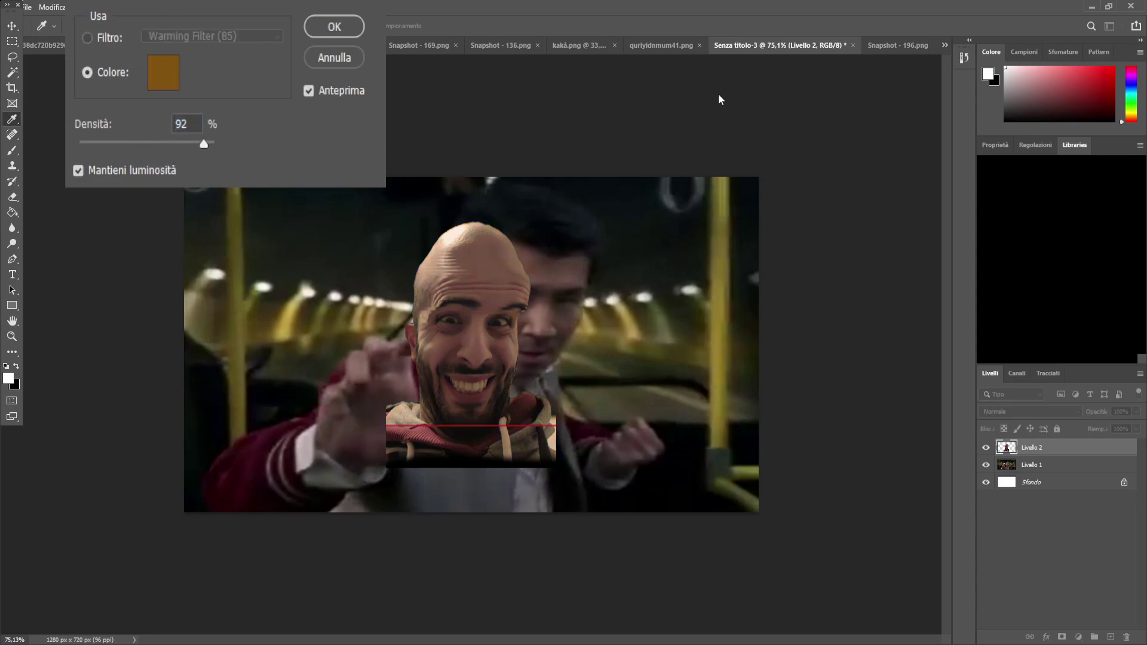
mouse_move(771, 117)
mouse_down()
mouse_move(744, 192)
mouse_move(775, 226)
mouse_move(747, 212)
mouse_move(731, 176)
mouse_move(716, 254)
mouse_move(525, 343)
mouse_move(785, 127)
mouse_up()
drag(782, 241, 757, 198)
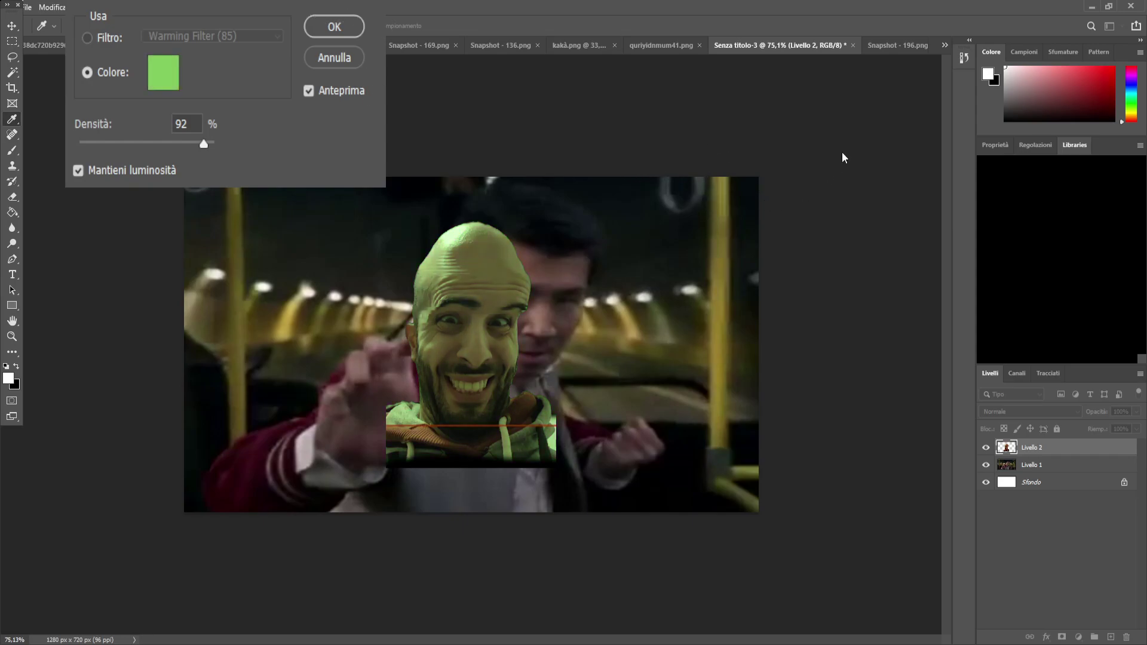
click(334, 59)
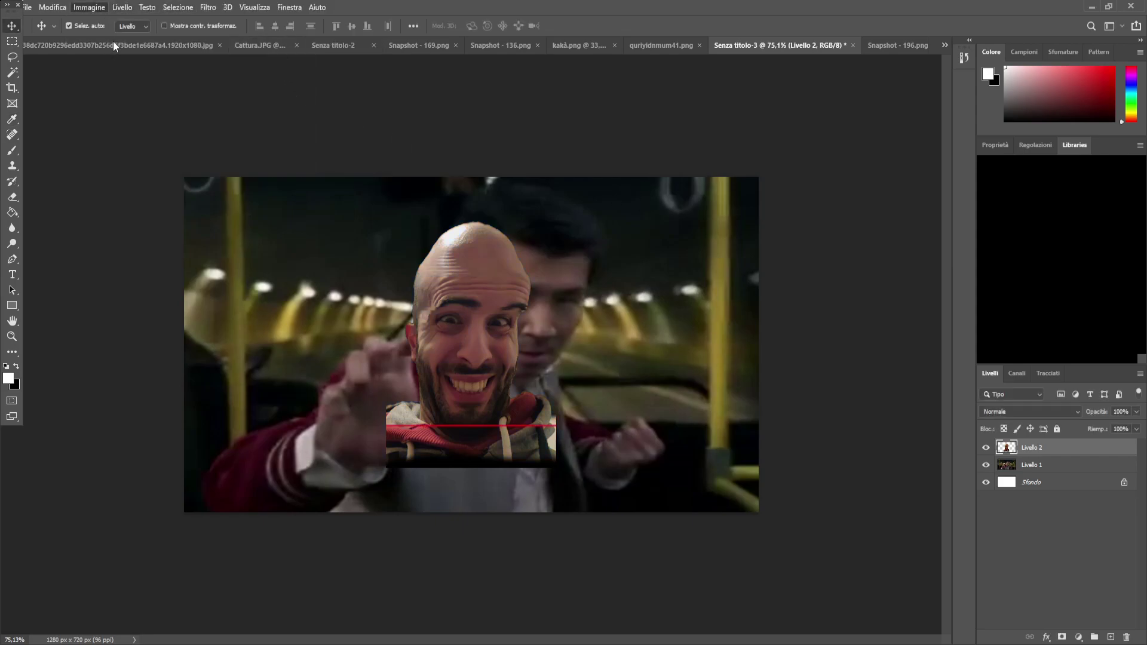
Start a Hue/Saturation adjustment on Livello 2 with Tonalità -43 and Saturazione +100
key(ctrl+u)
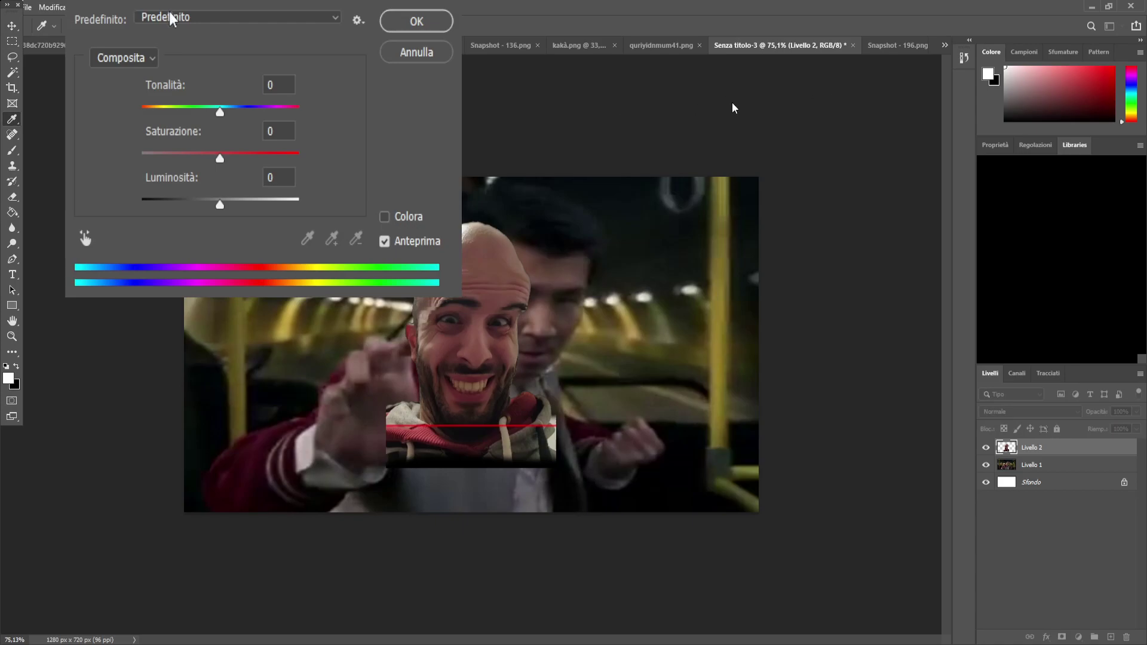
drag(220, 111, 245, 123)
drag(220, 158, 325, 167)
drag(242, 112, 187, 113)
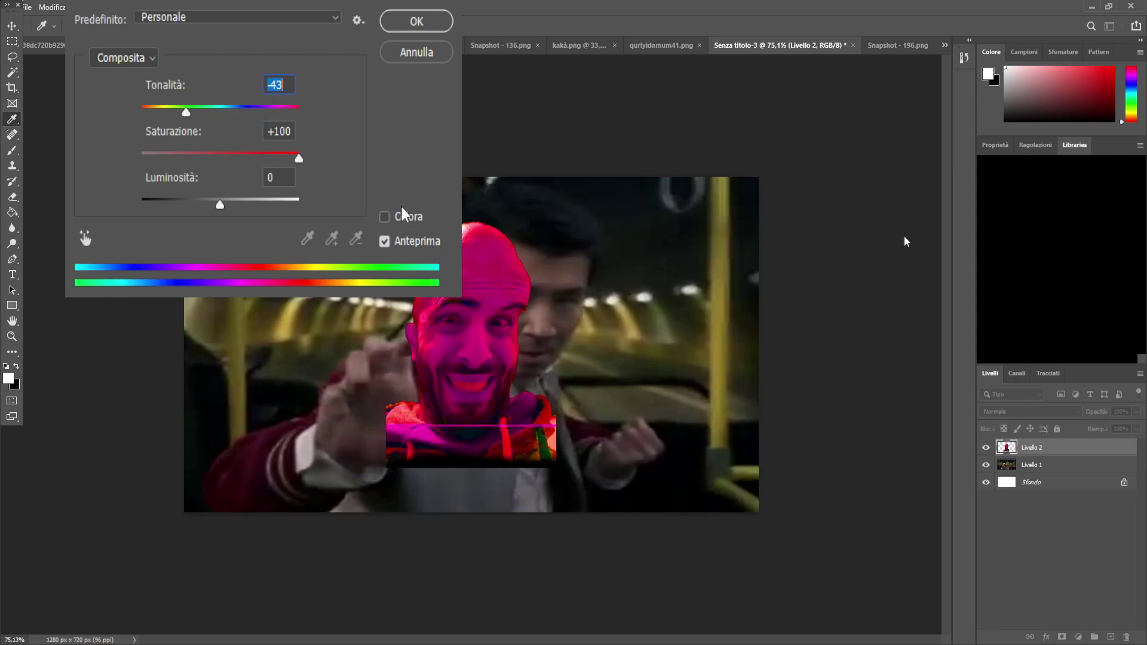
Colorize the bald man with Tonalità 174 and compare the look with Colora off and on
click(385, 217)
click(143, 112)
drag(144, 115, 222, 134)
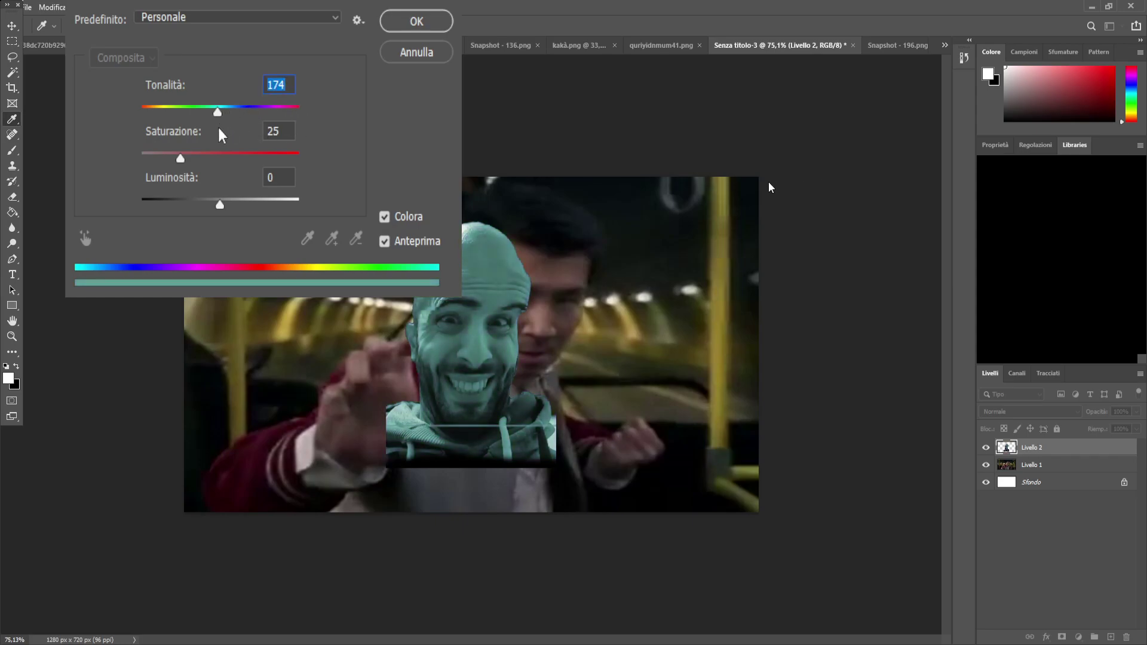
click(393, 219)
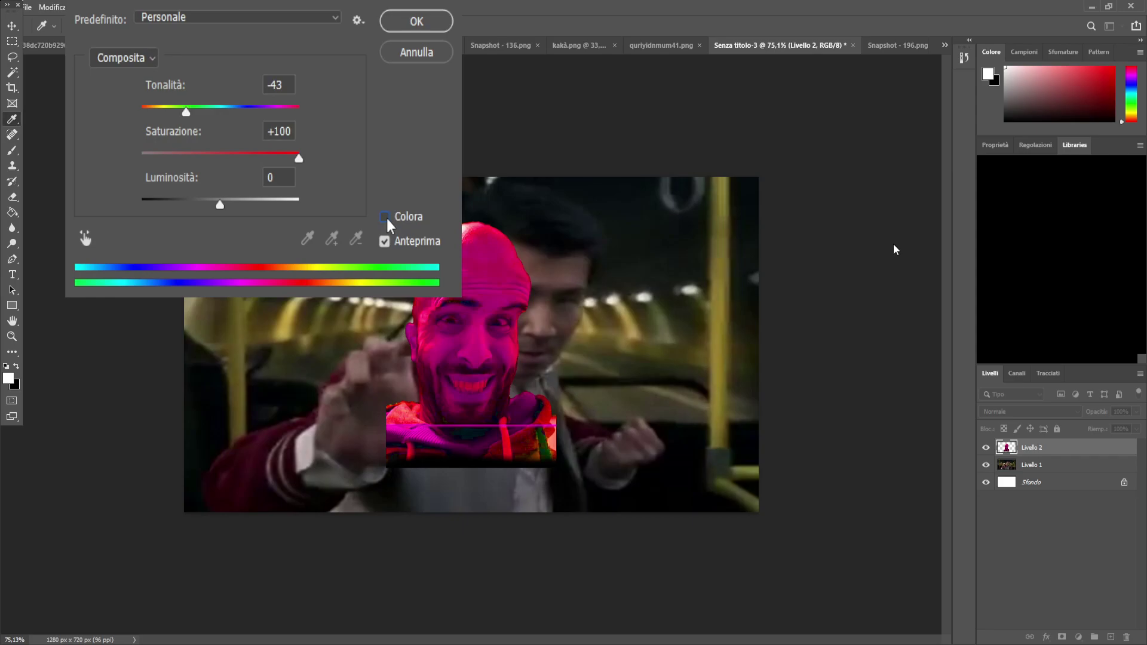
click(386, 218)
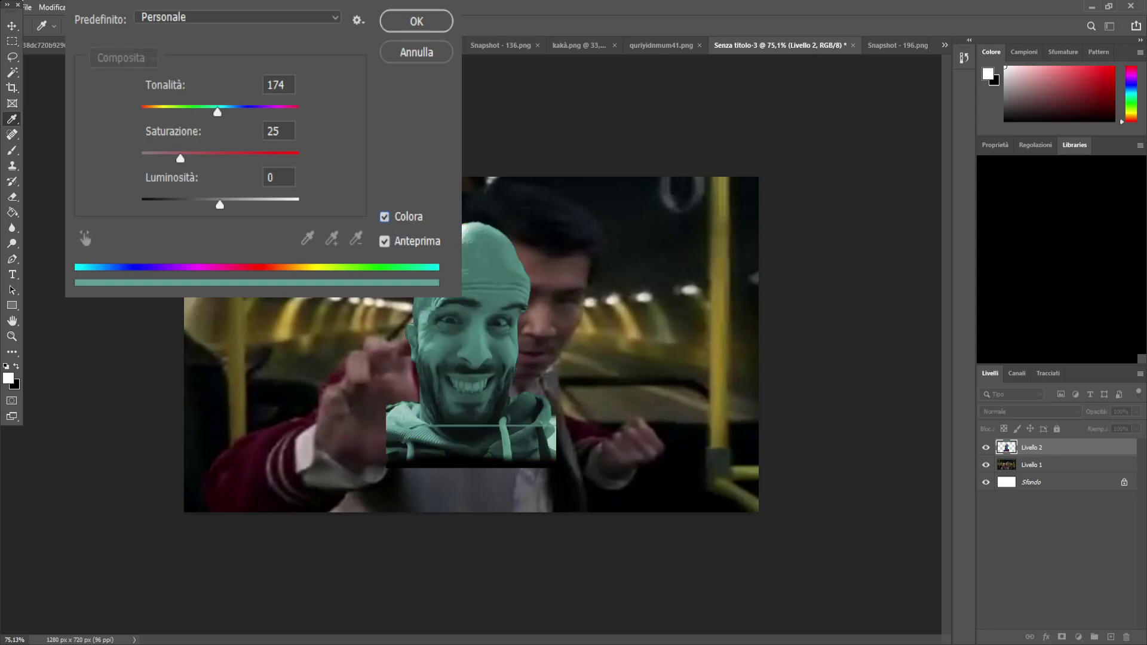
Set the colorize values to Tonalità 20, Saturazione 53 and Luminosità -5, and apply the adjustment to Livello 2
drag(217, 113, 225, 160)
mouse_move(220, 205)
mouse_down()
mouse_move(231, 205)
mouse_move(218, 203)
mouse_up()
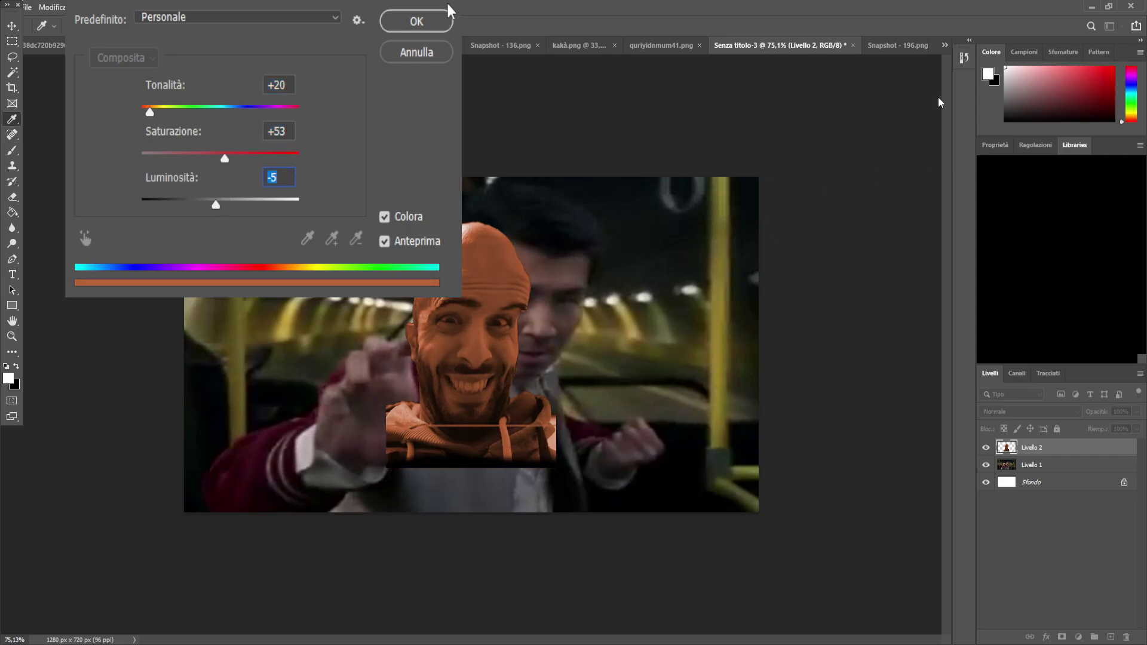
click(436, 22)
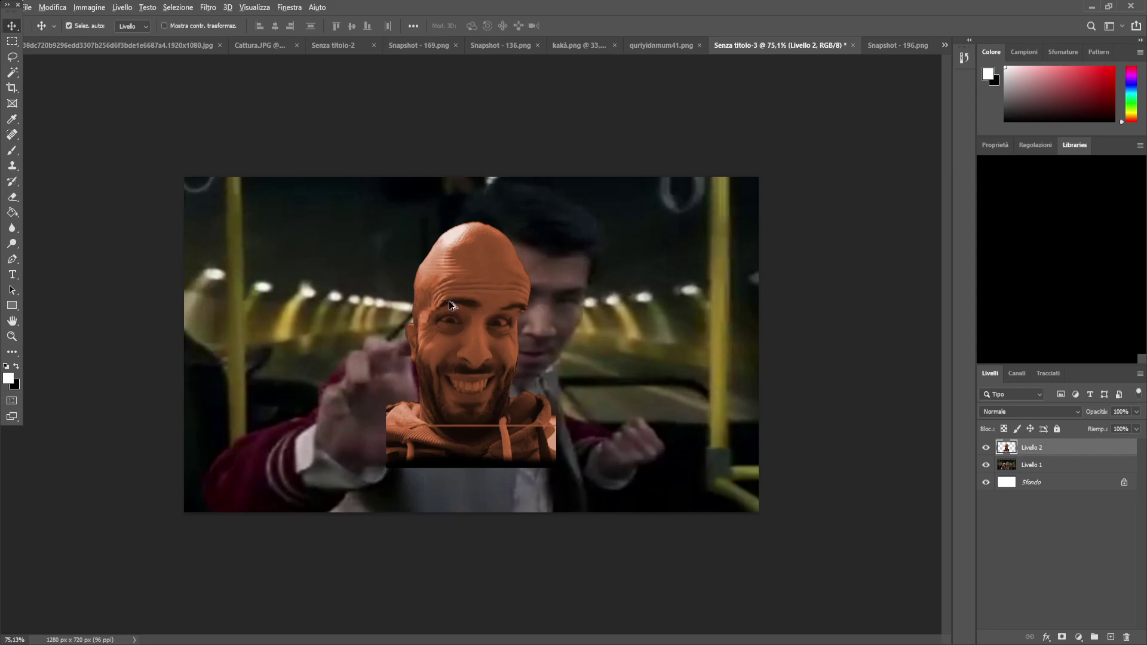
Clone the eye beside the ear onto the bald man's forehead with the Clone Stamp, and cover the original eye with nearby skin
scroll(450, 300, up, 3)
scroll(564, 396, down, 2)
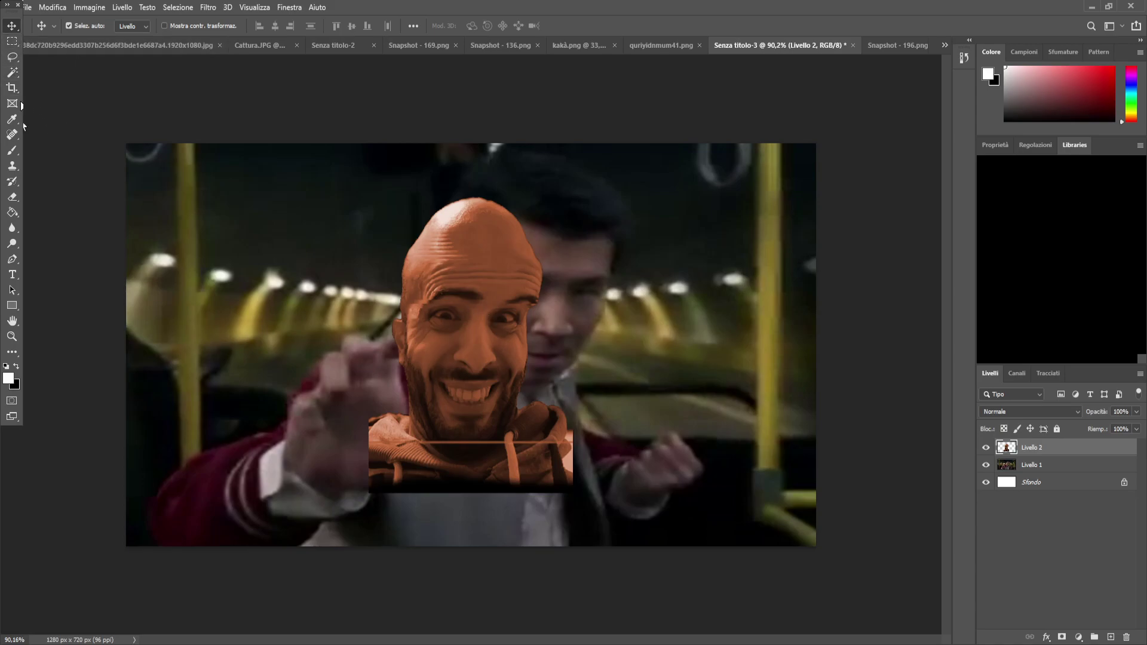
click(11, 167)
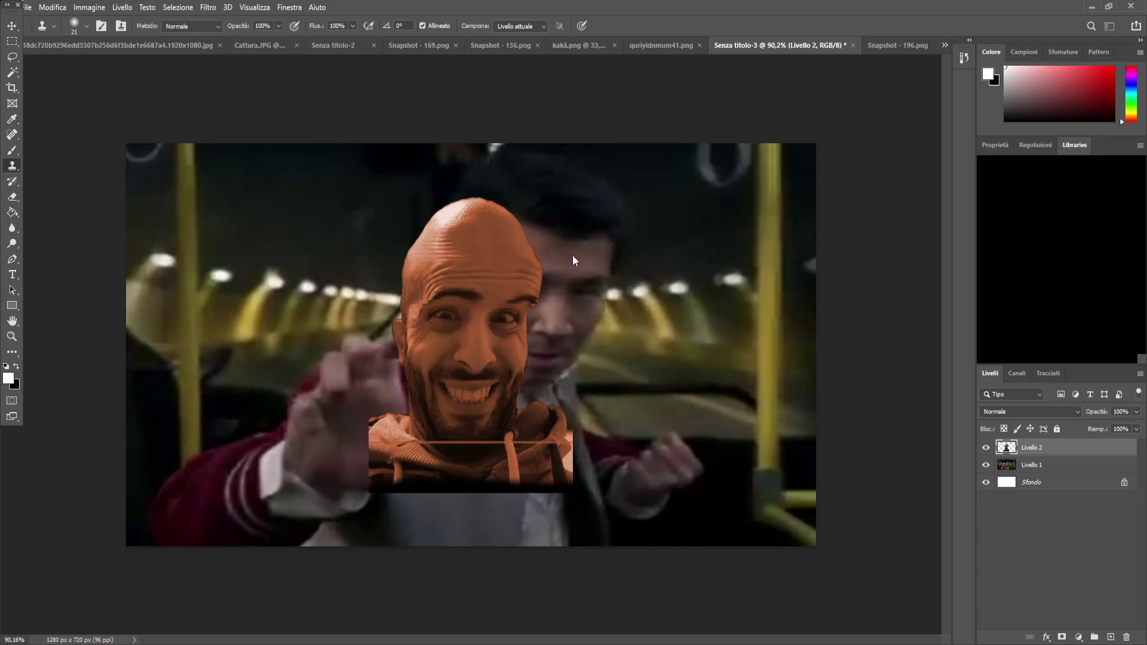
scroll(504, 263, up, 3)
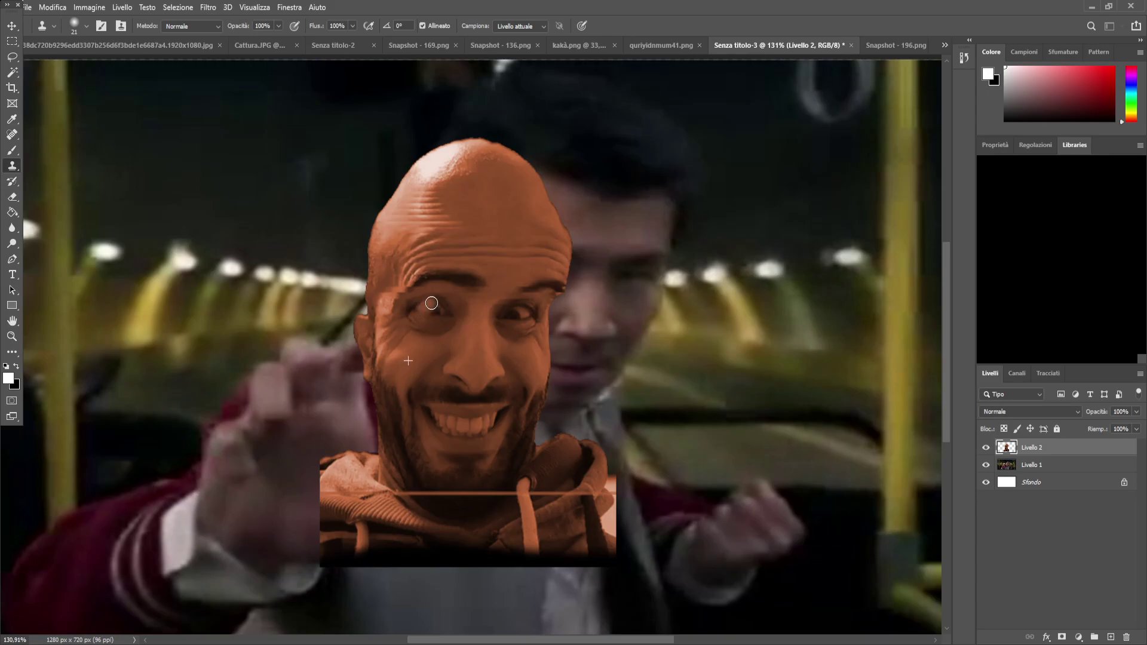
mouse_move(432, 303)
mouse_down()
mouse_move(471, 246)
mouse_move(445, 251)
mouse_up()
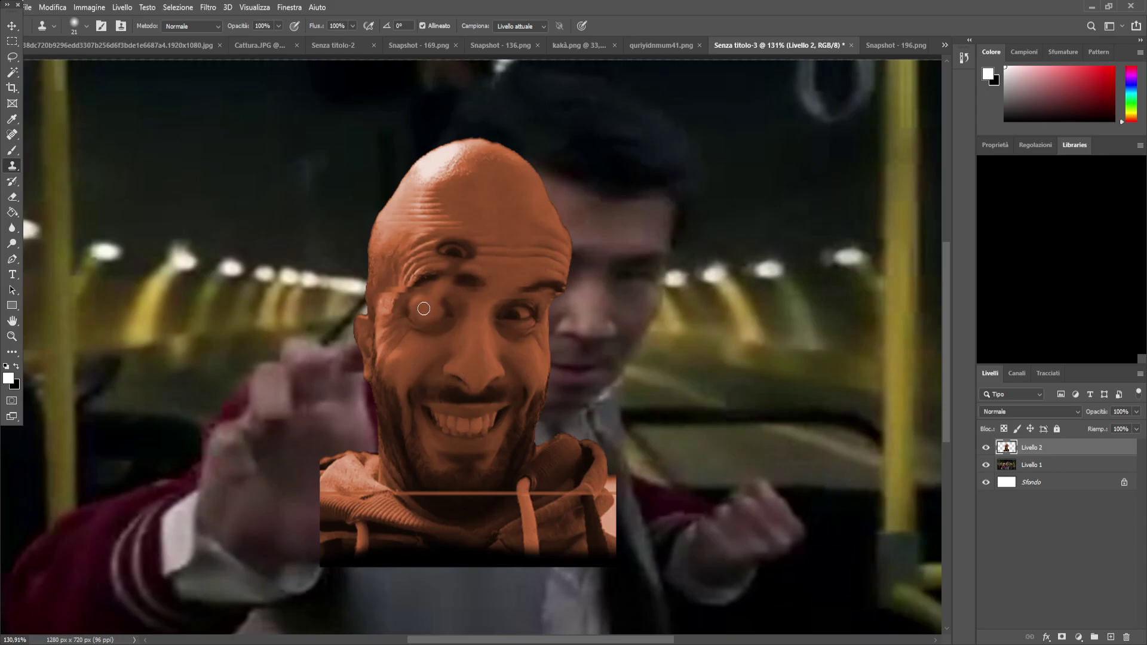
mouse_move(418, 311)
mouse_down()
mouse_move(446, 304)
mouse_move(418, 318)
mouse_move(440, 313)
mouse_move(417, 313)
mouse_move(420, 299)
mouse_move(443, 312)
mouse_up()
alt+click(418, 369)
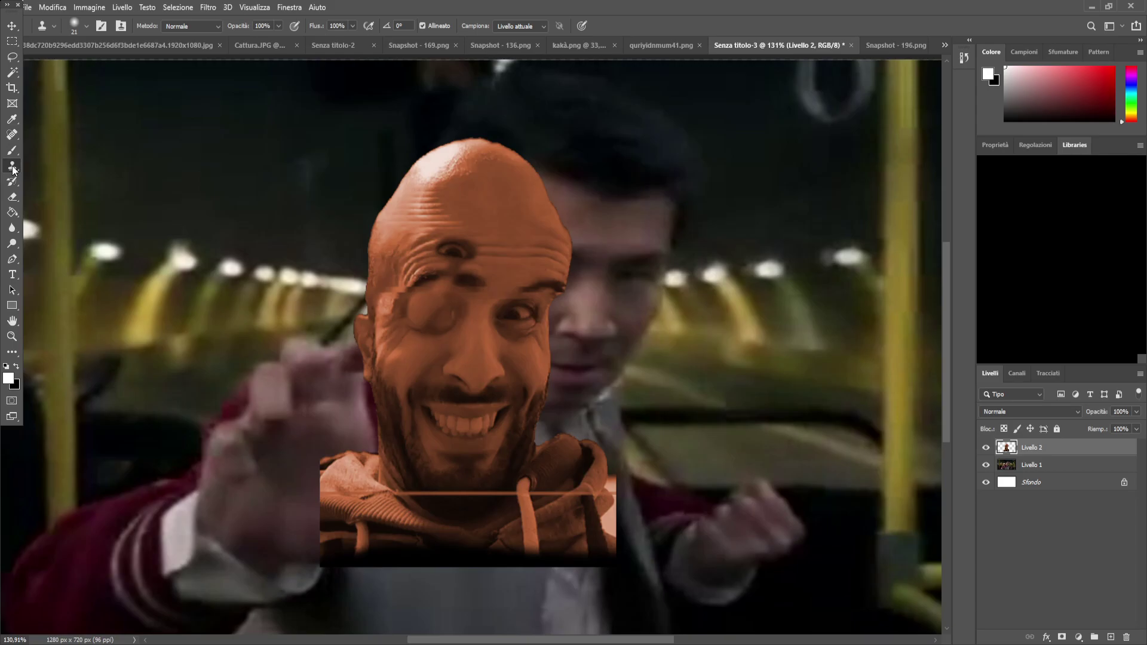
Patch the covered eye area with skin from the forehead using the Patch tool, and deselect
click(12, 135)
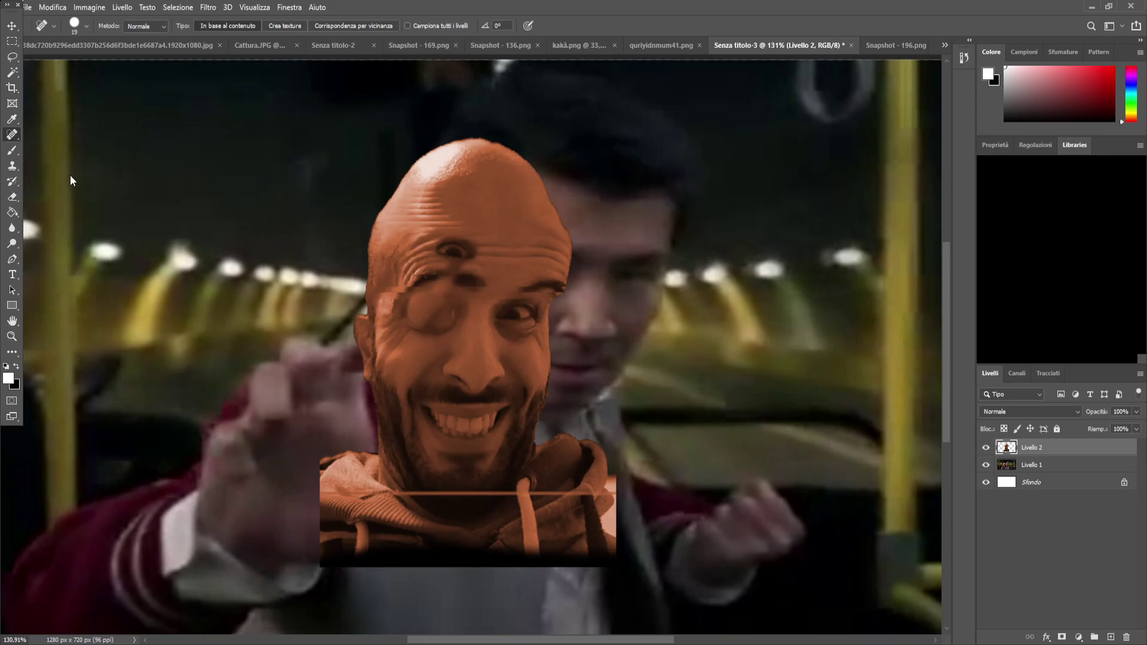
key(shift+j)
key(shift+j)
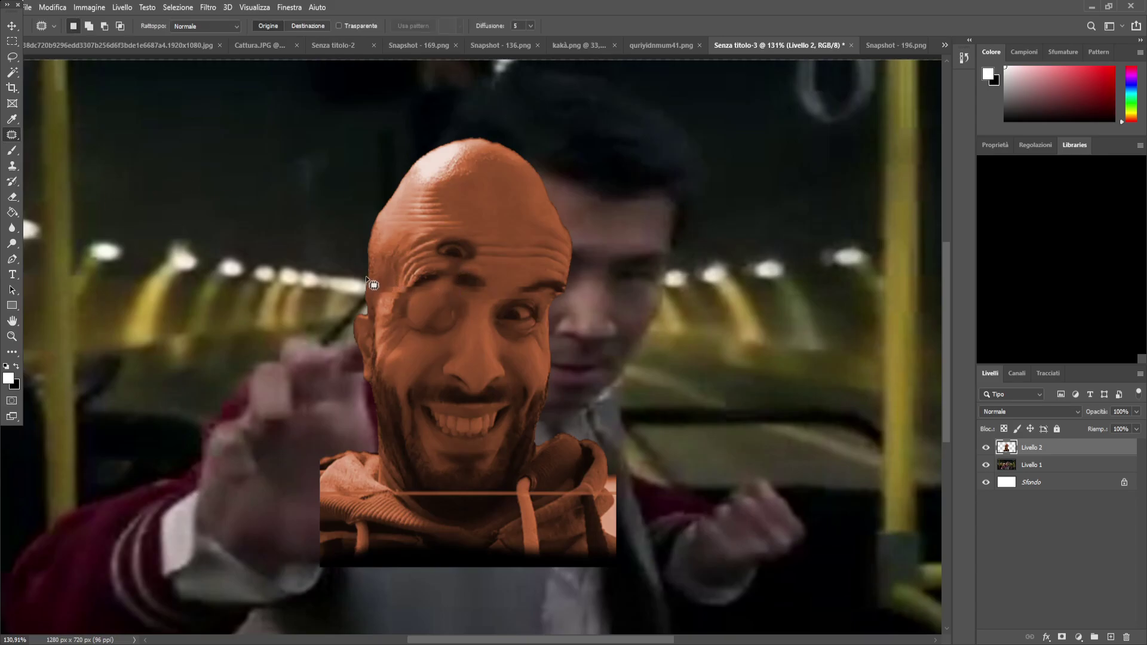
mouse_move(385, 296)
mouse_down()
mouse_move(419, 264)
mouse_move(475, 270)
mouse_up()
drag(389, 300, 447, 195)
key(ctrl+d)
scroll(421, 361, down, 2)
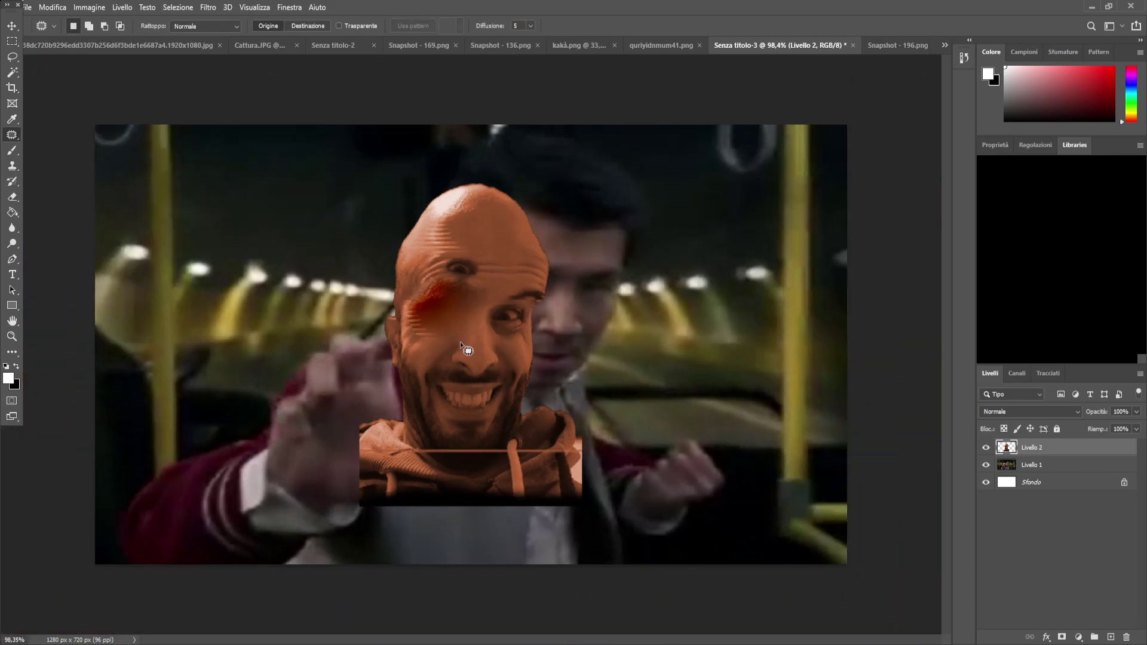
Patch the red blotch over the covered eye with smooth skin from the top of the head, and deselect
scroll(460, 344, up, 3)
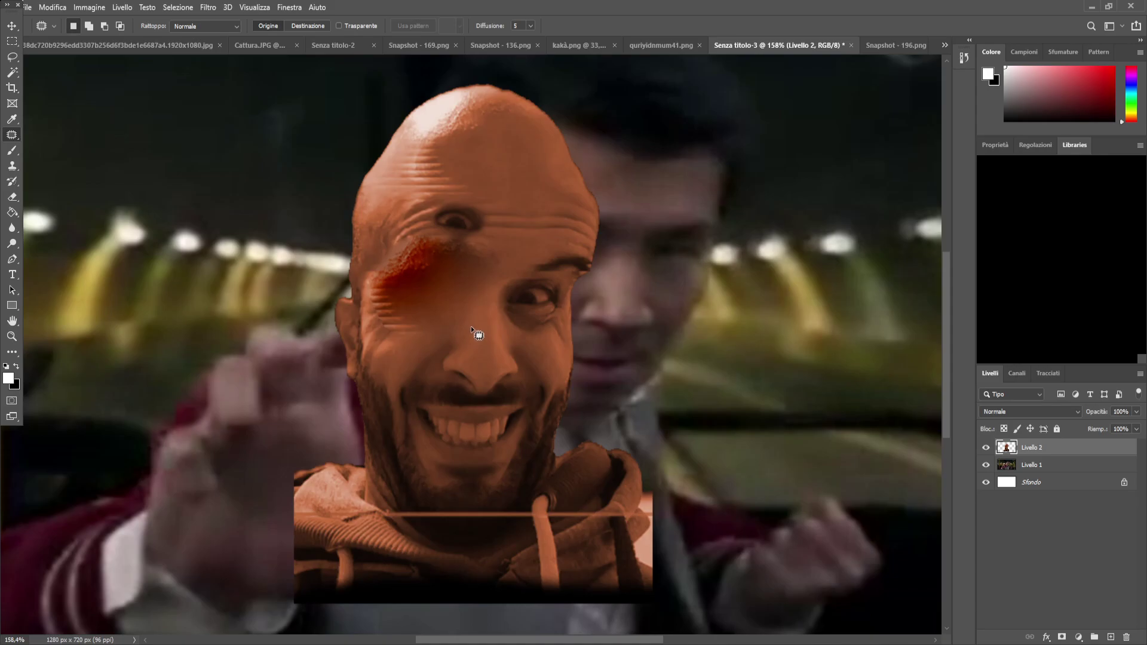
scroll(450, 217, down, 2)
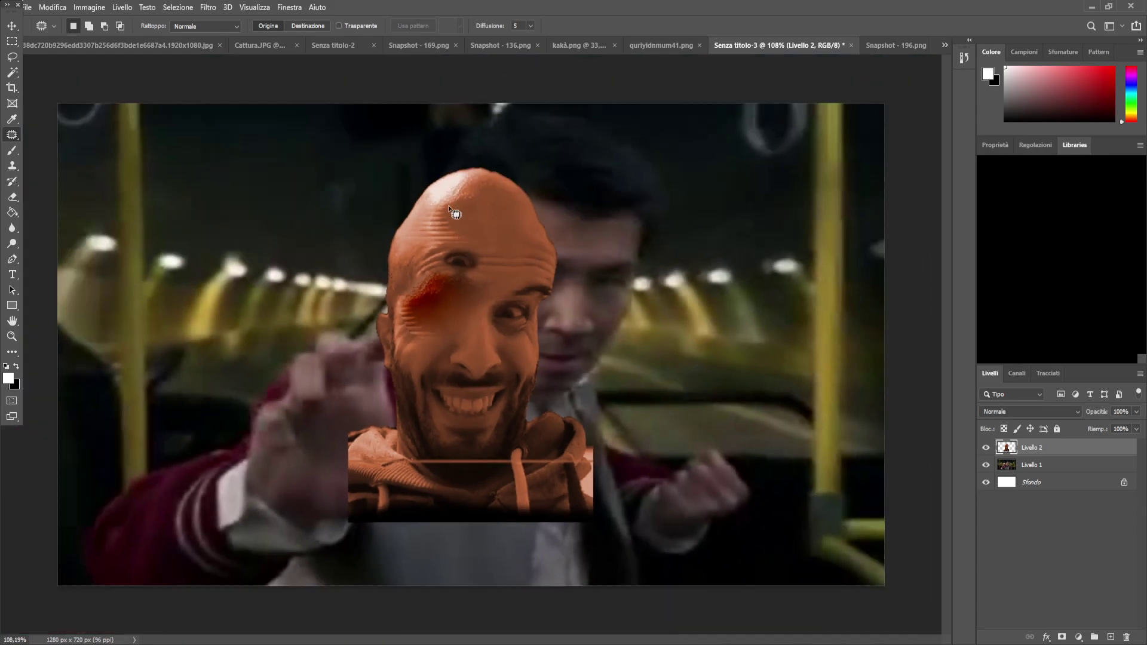
scroll(493, 260, up, 2)
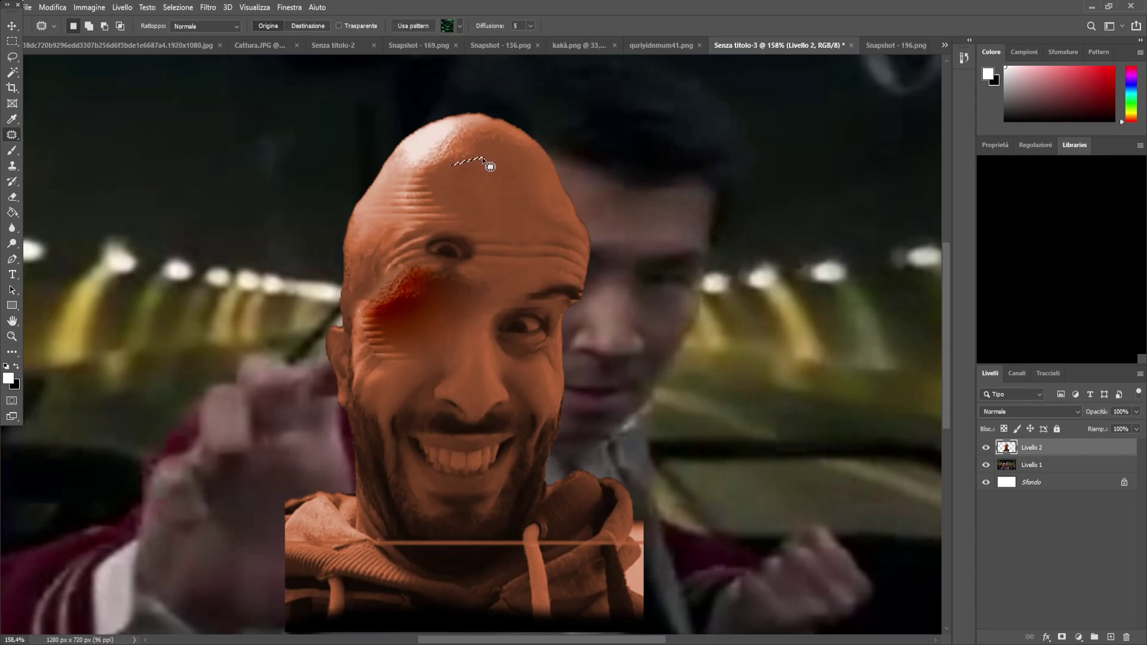
mouse_move(368, 280)
mouse_down()
mouse_move(386, 263)
mouse_move(429, 265)
mouse_up()
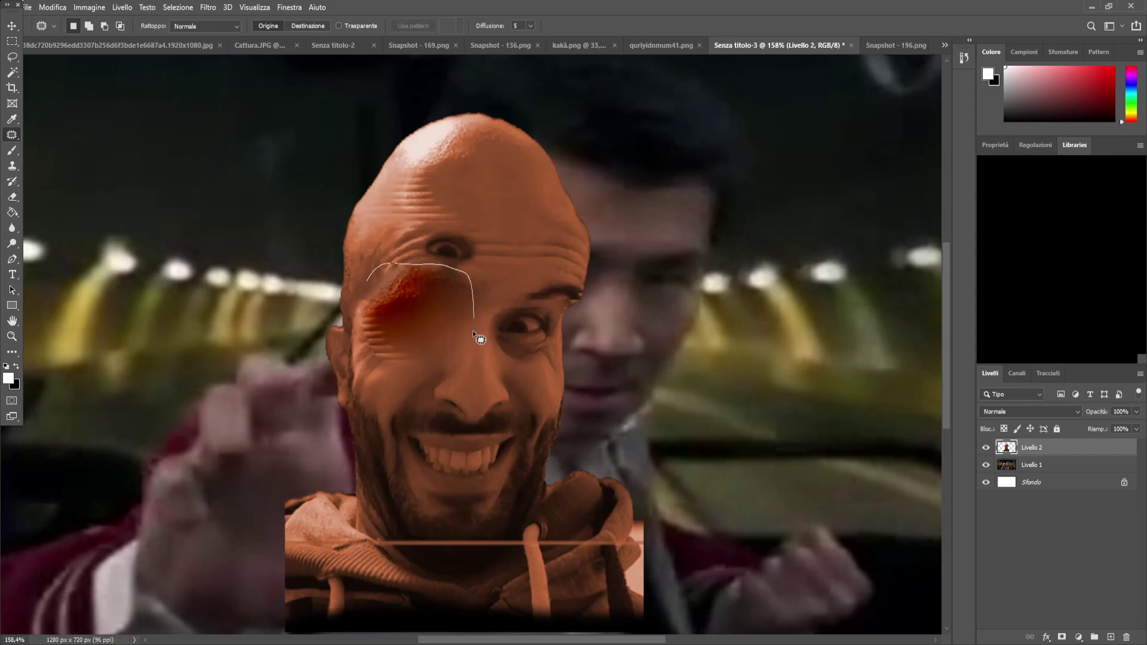
drag(367, 282, 368, 281)
drag(380, 304, 468, 170)
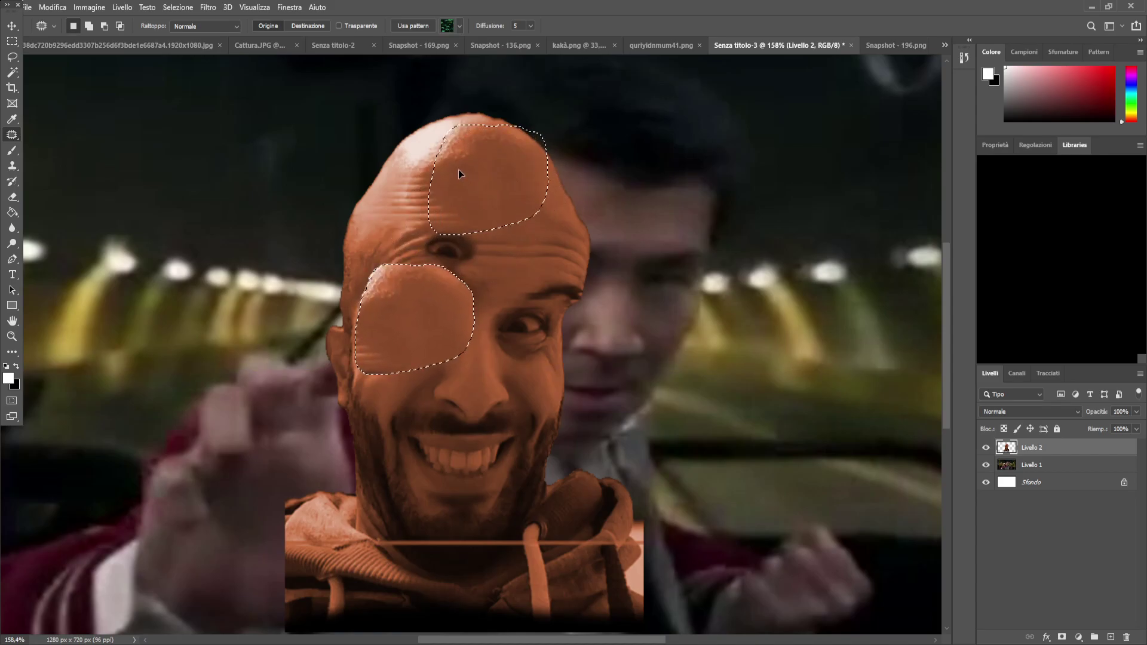
key(ctrl+d)
Patch the covered eye area again with upper-forehead skin, and its remaining dark spot with cheek skin
mouse_move(359, 280)
mouse_down()
mouse_move(414, 270)
mouse_move(422, 291)
mouse_move(378, 309)
mouse_move(354, 292)
mouse_move(515, 215)
mouse_move(503, 188)
mouse_up()
key(ctrl+d)
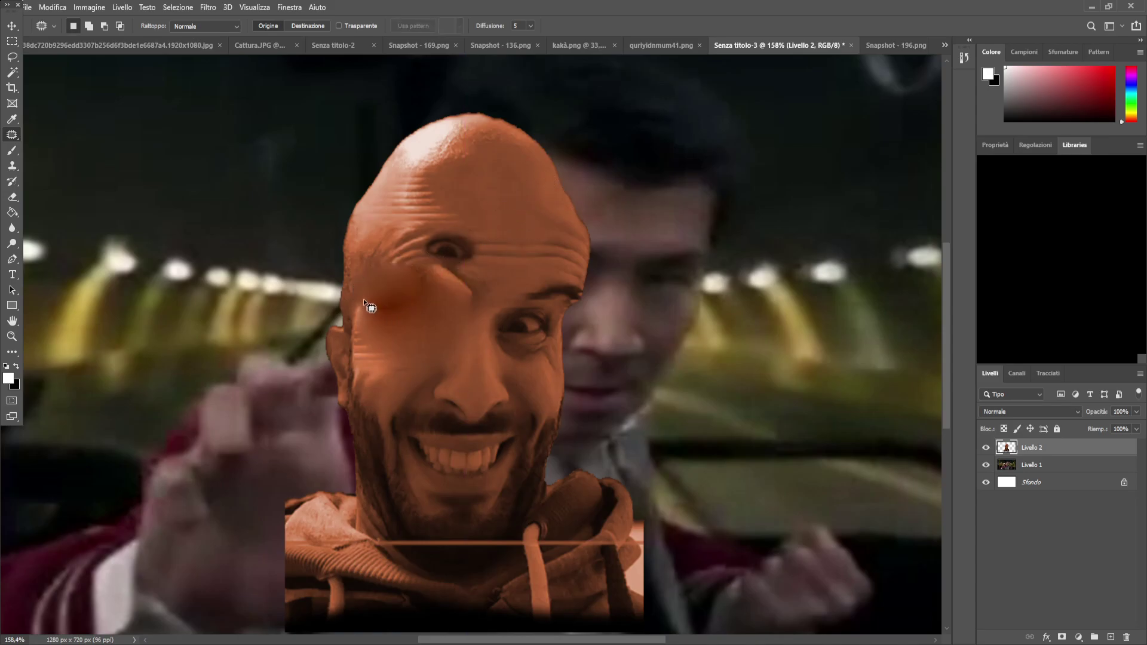
mouse_move(412, 298)
mouse_down()
mouse_move(383, 321)
mouse_move(366, 306)
mouse_up()
drag(385, 303, 380, 387)
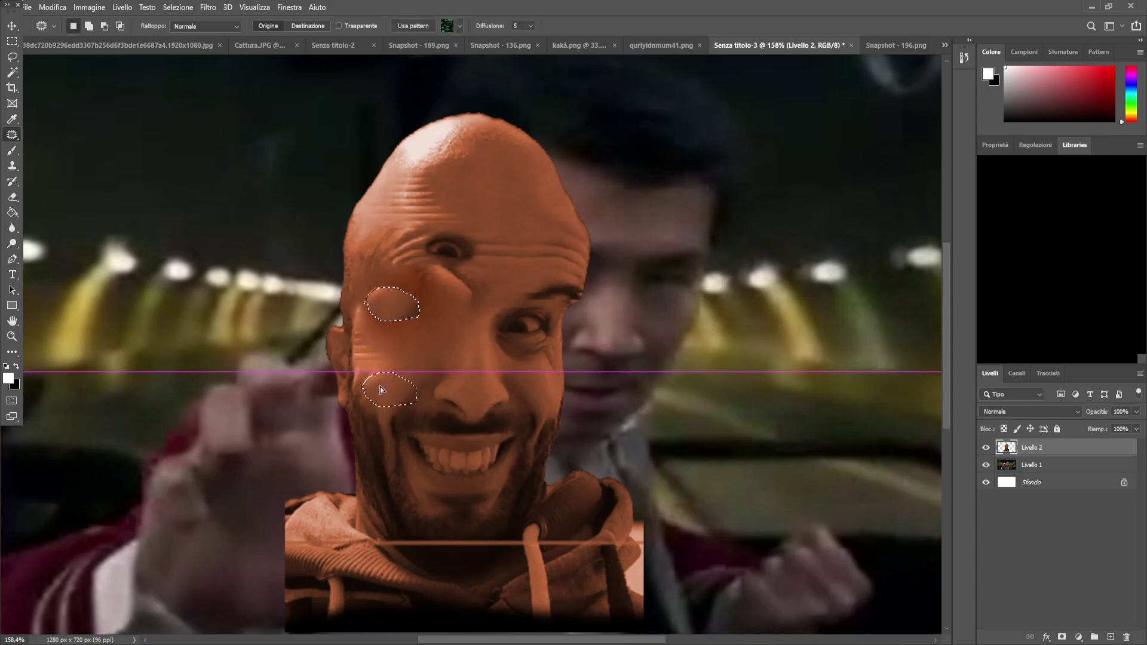
key(ctrl+d)
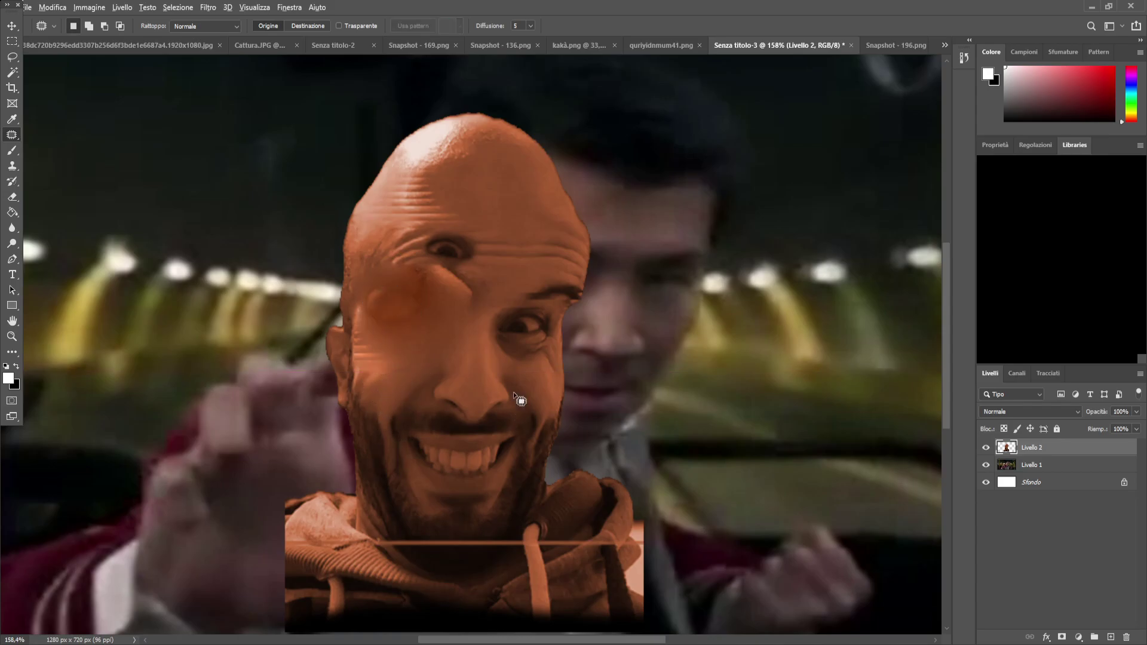
Patch the dark area below the cloned eye with wrinkled skin from the other side of the forehead
scroll(517, 397, down, 4)
scroll(487, 332, up, 3)
scroll(484, 330, up, 3)
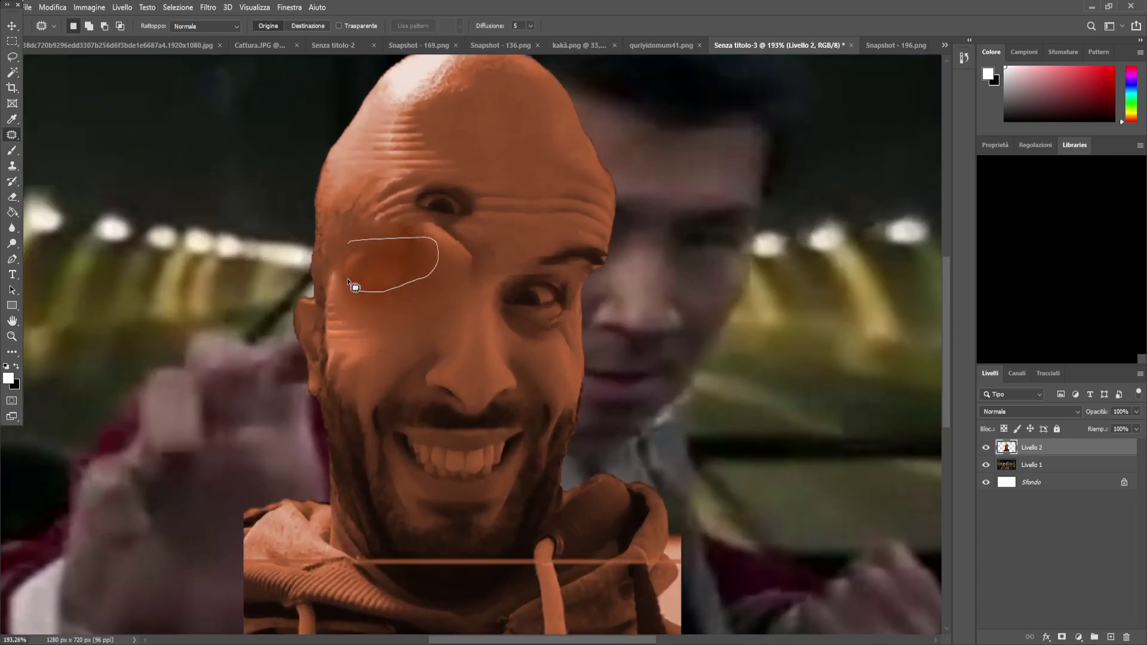
mouse_move(357, 246)
mouse_down()
mouse_move(446, 336)
mouse_move(464, 327)
mouse_move(537, 160)
mouse_move(525, 217)
mouse_up()
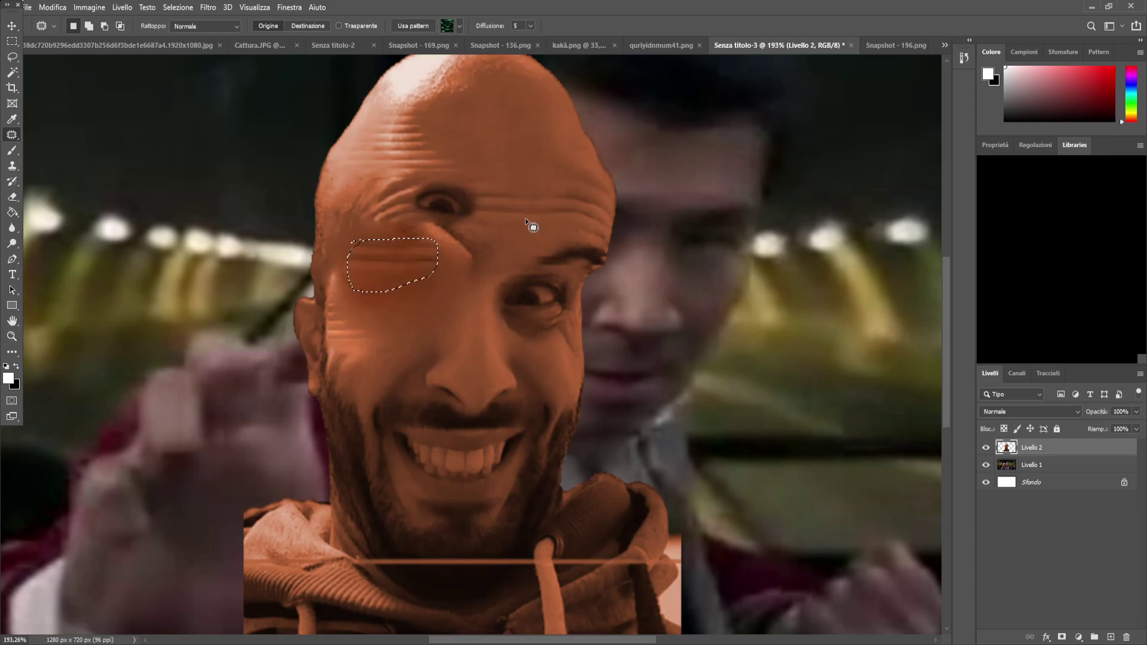
key(ctrl+d)
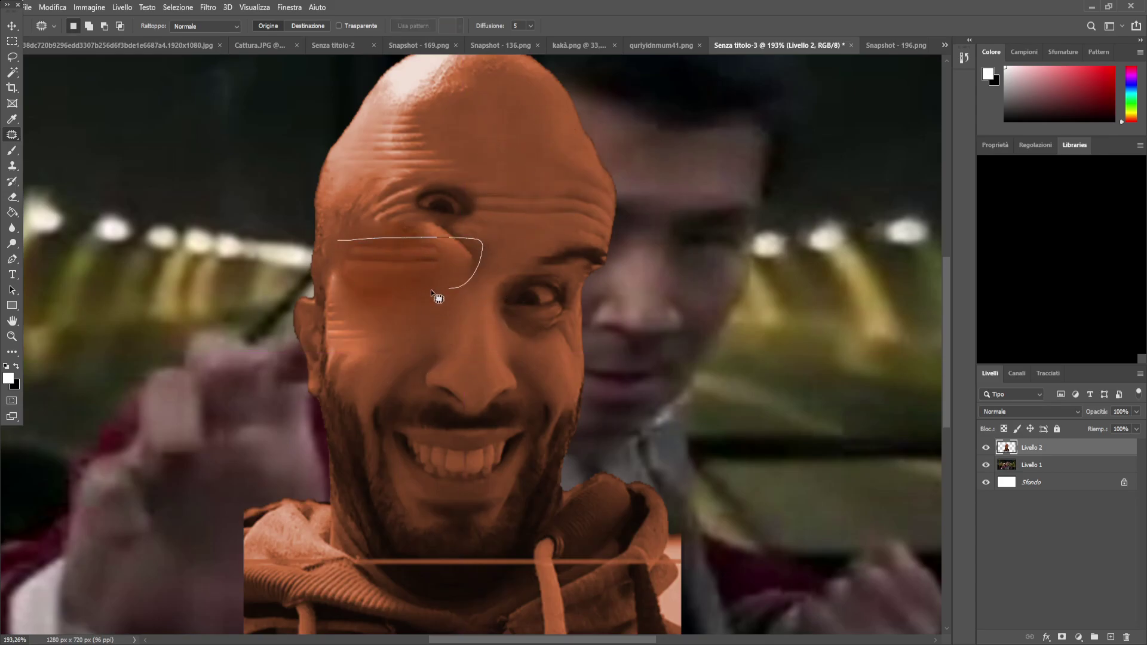
Patch the area below the cloned eye with the man's toothy mouth as the source, and deselect
drag(360, 237, 361, 239)
drag(389, 255, 427, 447)
key(ctrl+d)
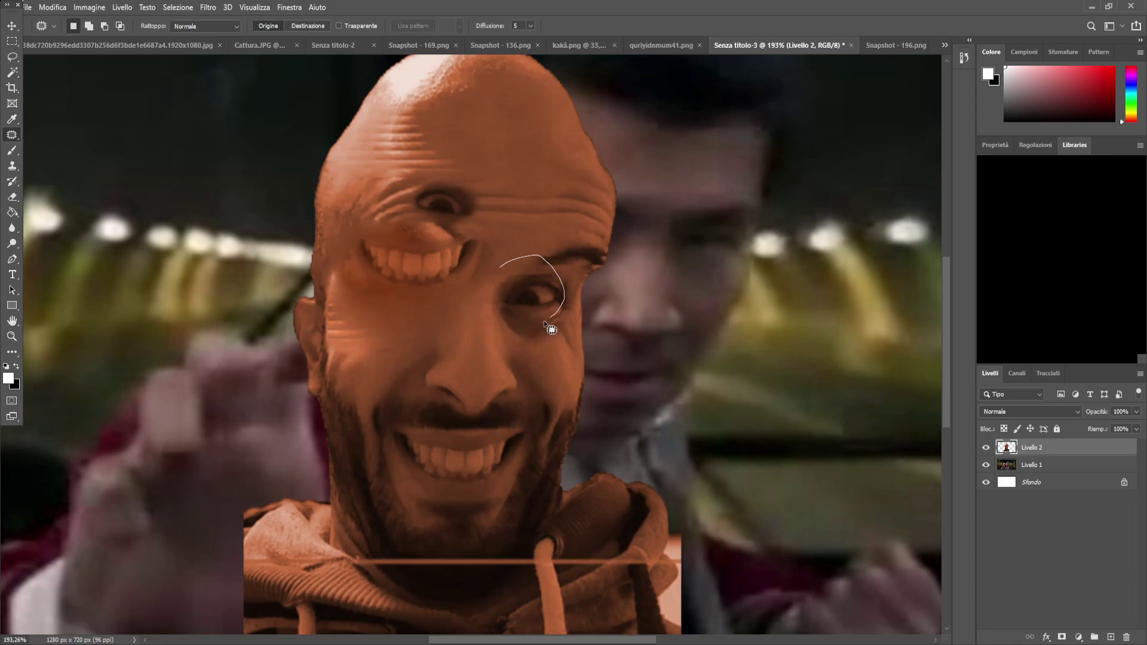
Patch the remaining original eye with wrinkled forehead skin, and check the whole retouched face
mouse_move(500, 270)
mouse_down()
mouse_move(347, 185)
mouse_move(357, 190)
mouse_up()
key(ctrl+d)
scroll(546, 321, down, 5)
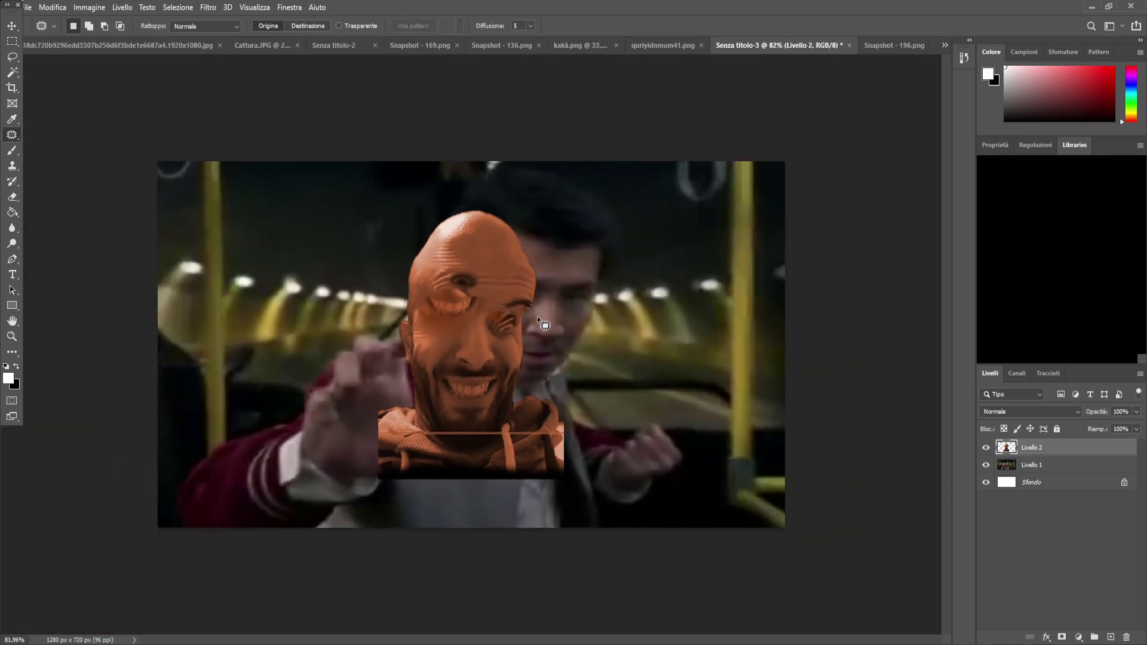
scroll(460, 330, down, 2)
scroll(460, 329, up, 3)
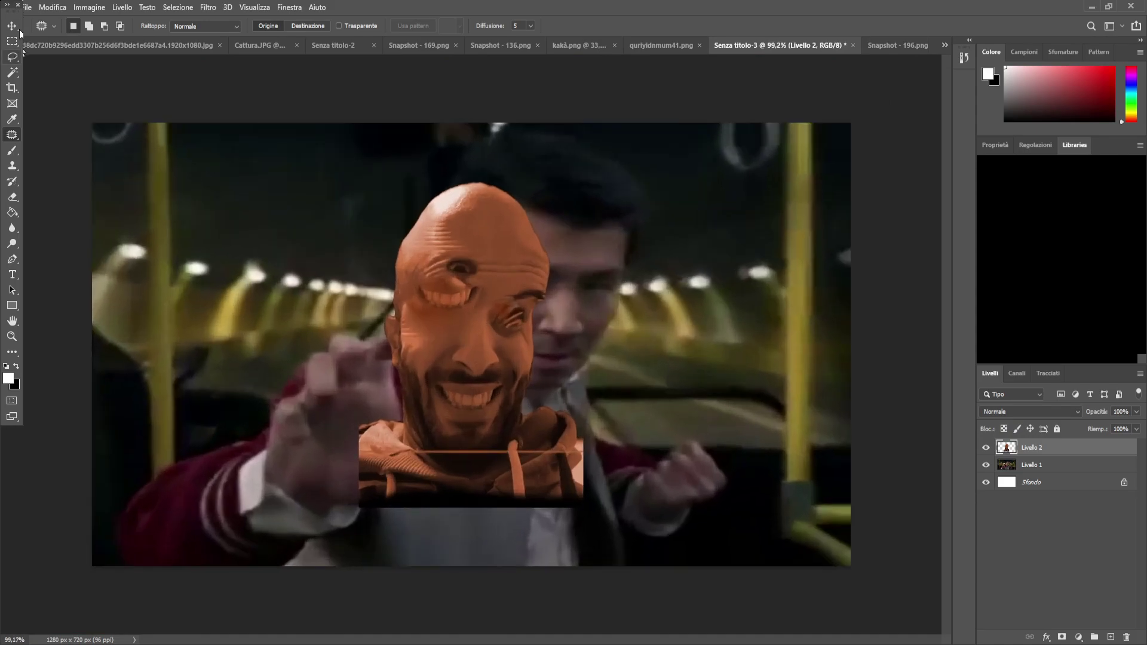
Move the bald man over the fighter's raised open hand, scale him down and tilt him to fit the palm
key(v)
drag(517, 297, 371, 357)
key(ctrl+t)
drag(494, 286, 405, 442)
drag(427, 348, 423, 334)
key(Return)
Add a layer mask to Livello 2 and paint out the hoodie and the parts covering the fingers in black
scroll(360, 398, up, 5)
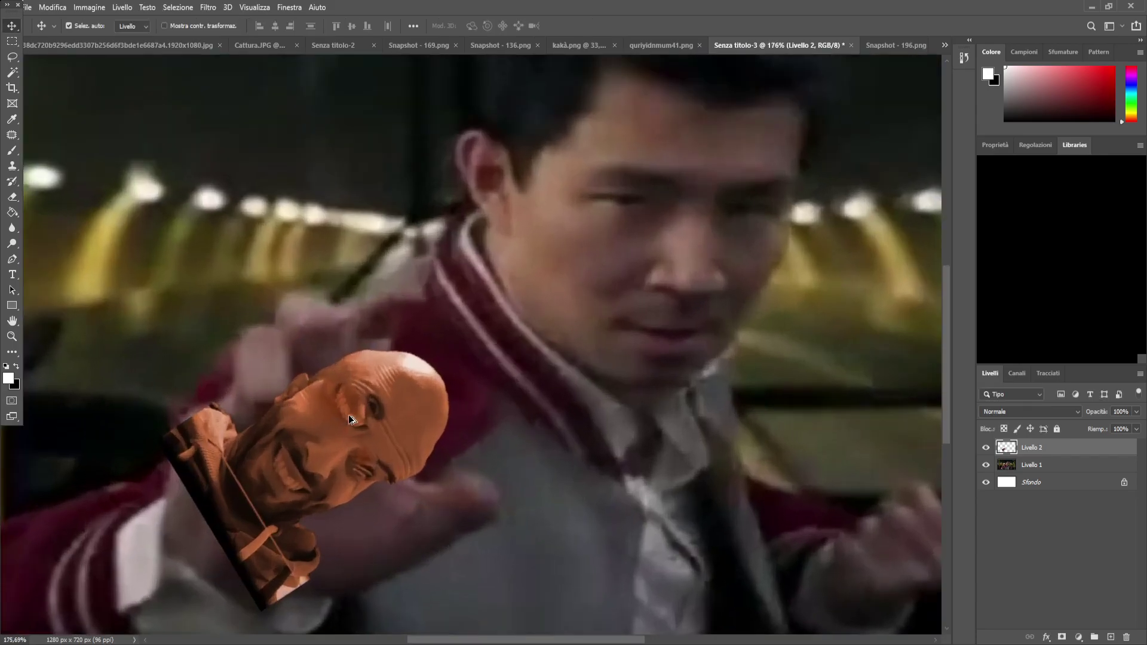
scroll(441, 273, down, 3)
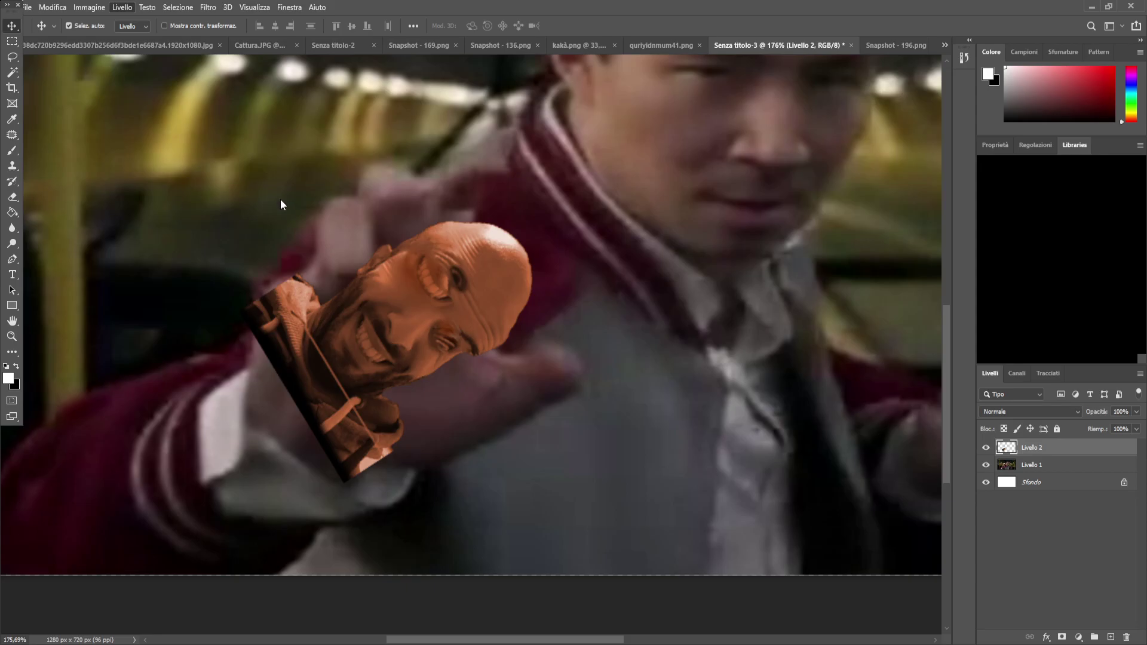
key(ctrl+alt+m)
key(b)
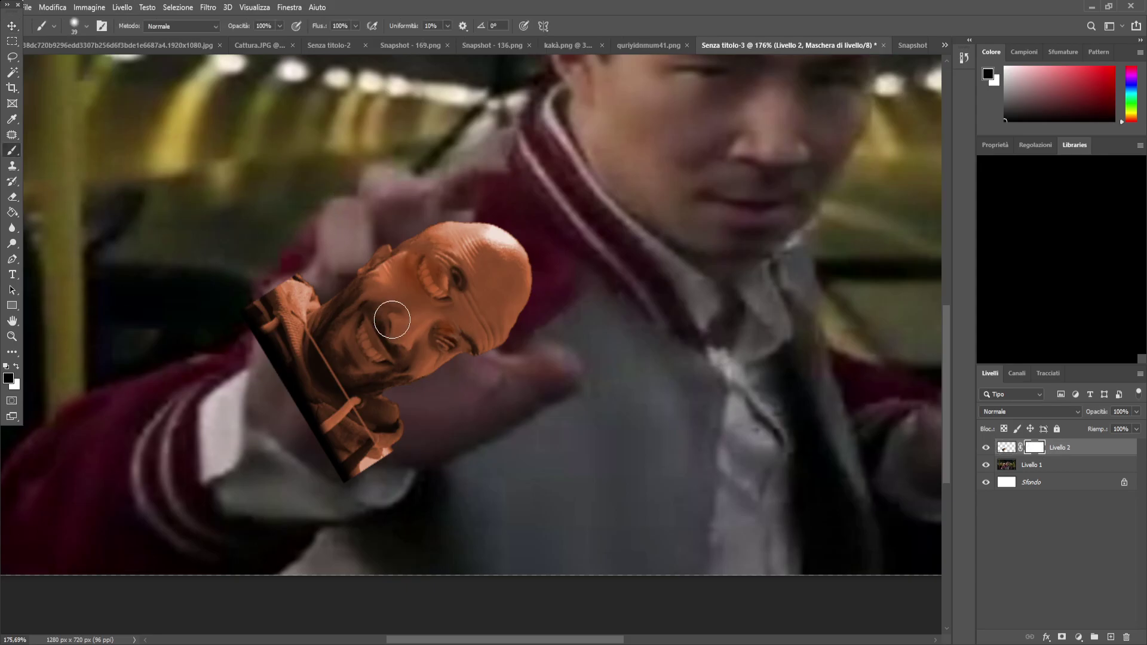
mouse_move(362, 264)
mouse_down()
mouse_move(379, 227)
mouse_move(382, 267)
mouse_move(324, 279)
mouse_move(291, 309)
mouse_move(307, 268)
mouse_move(254, 295)
mouse_move(303, 281)
mouse_move(300, 371)
mouse_move(335, 436)
mouse_move(411, 427)
mouse_move(328, 460)
mouse_move(438, 412)
mouse_move(283, 425)
mouse_move(396, 410)
mouse_move(225, 397)
mouse_move(263, 283)
mouse_move(282, 410)
mouse_move(281, 276)
mouse_move(299, 267)
mouse_move(296, 301)
mouse_move(329, 265)
mouse_up()
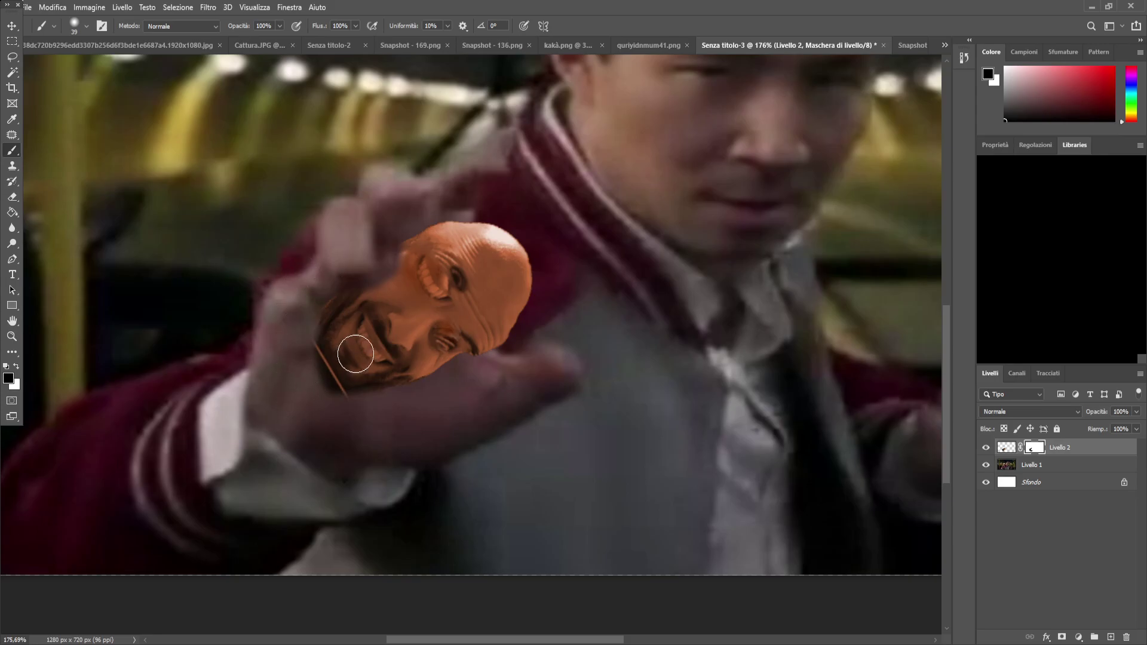
Shift the masked head slightly within the open palm with Free Transform, and check the full composition
key(ctrl+t)
drag(422, 338, 399, 323)
scroll(515, 315, down, 2)
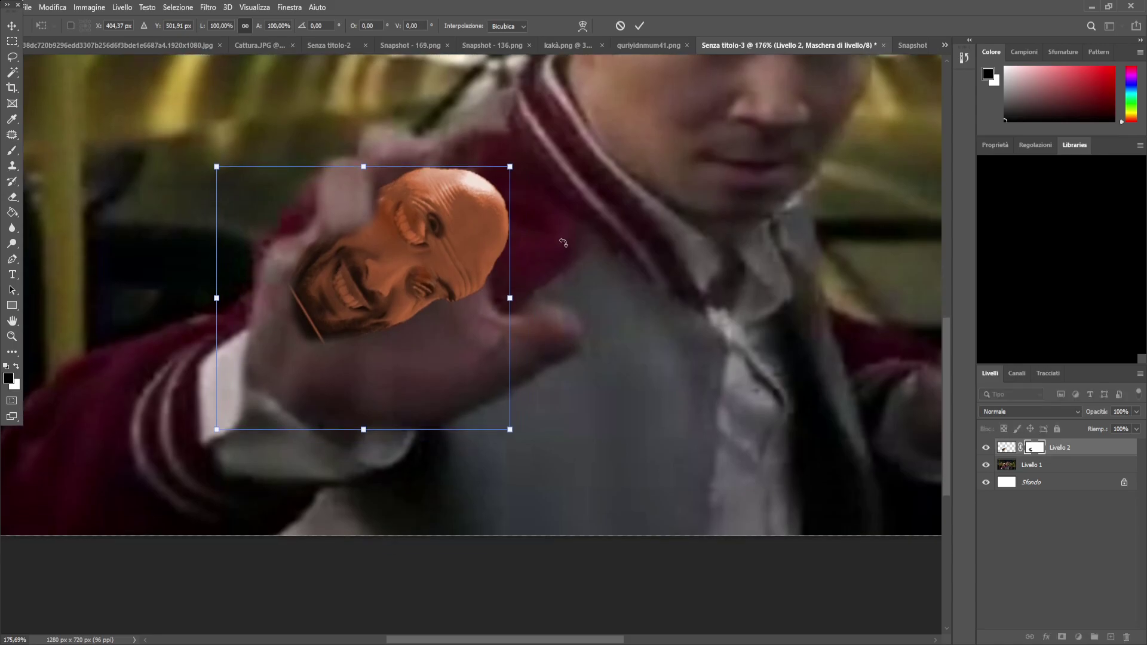
key(Return)
key(b)
key(ctrl+1)
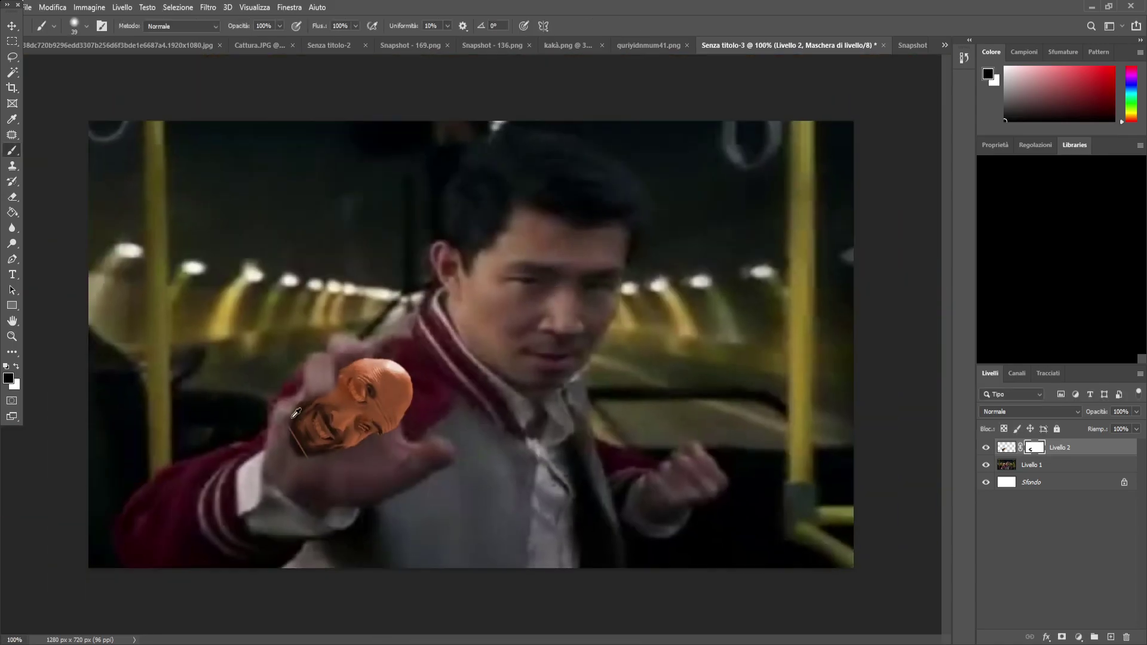
scroll(330, 356, up, 1)
scroll(329, 357, down, 2)
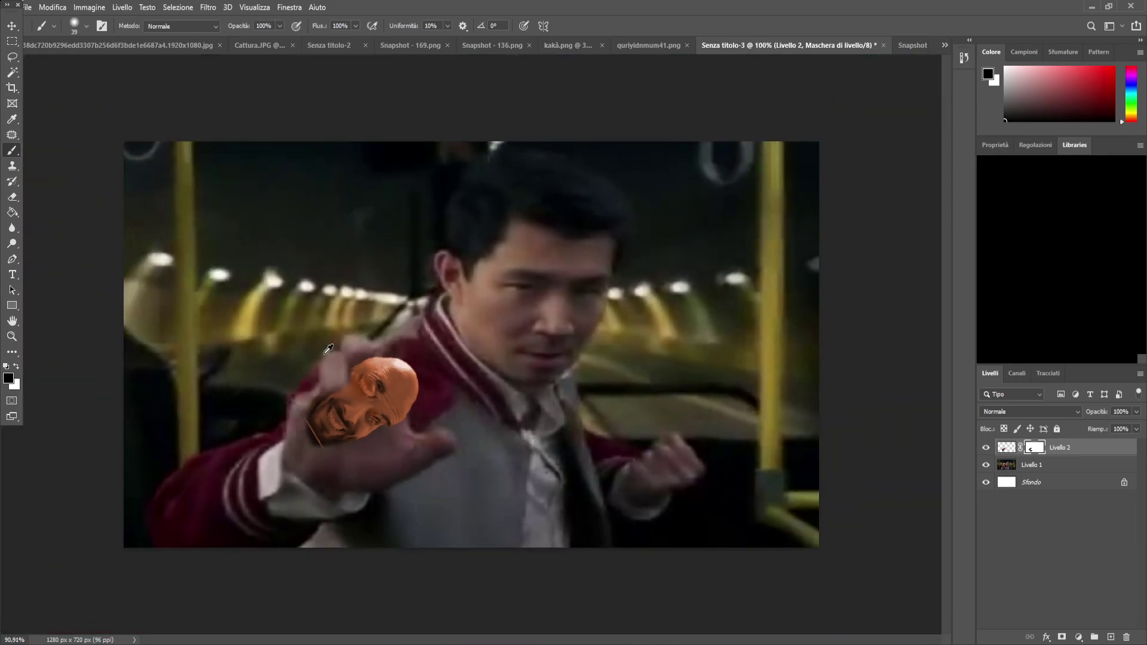
Delete the bus scene layer, Livello 1
key(v)
click(370, 349)
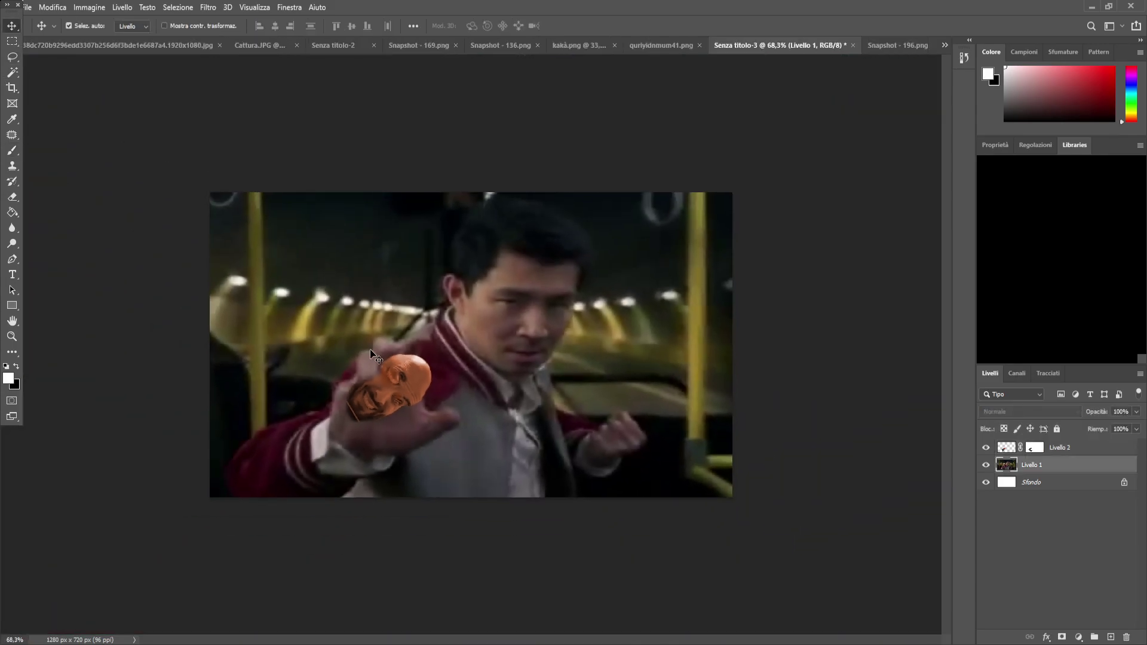
key(Delete)
Paste the footballer cut-out from kakà.png into Senza titolo-3 beneath Livello 2
click(648, 47)
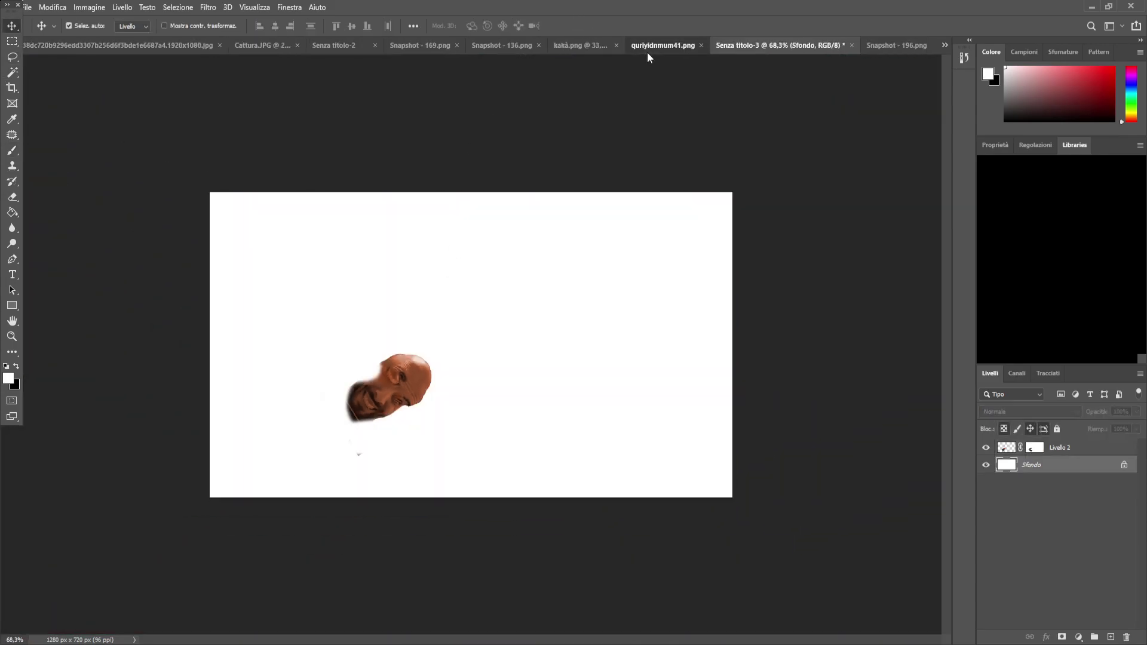
click(558, 45)
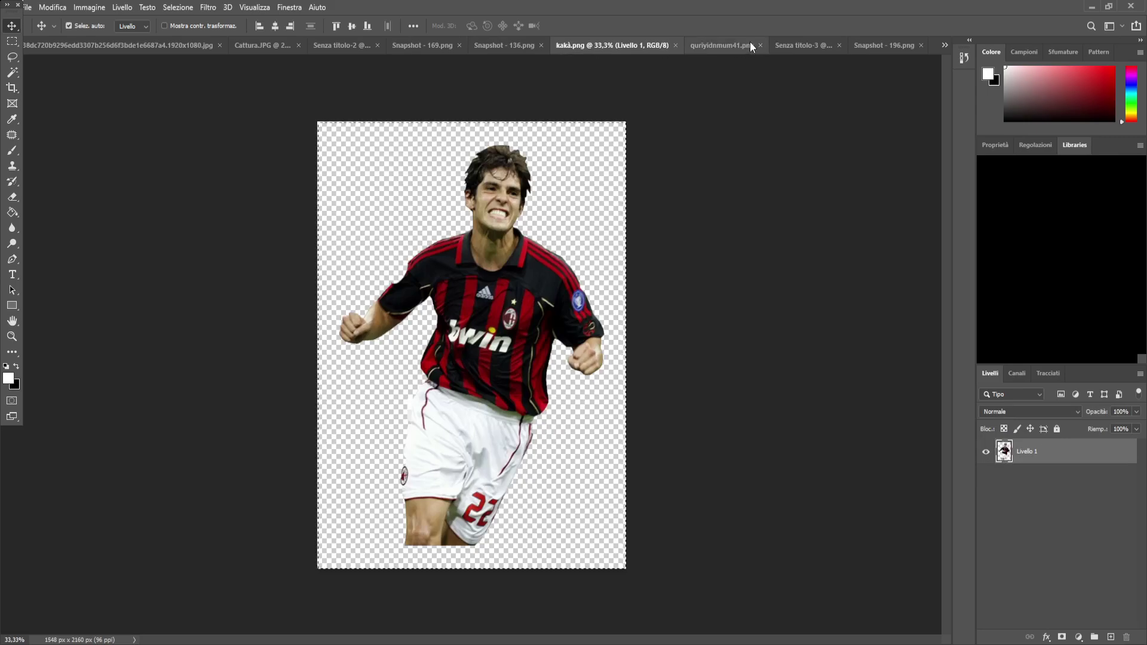
click(827, 46)
key(ctrl+v)
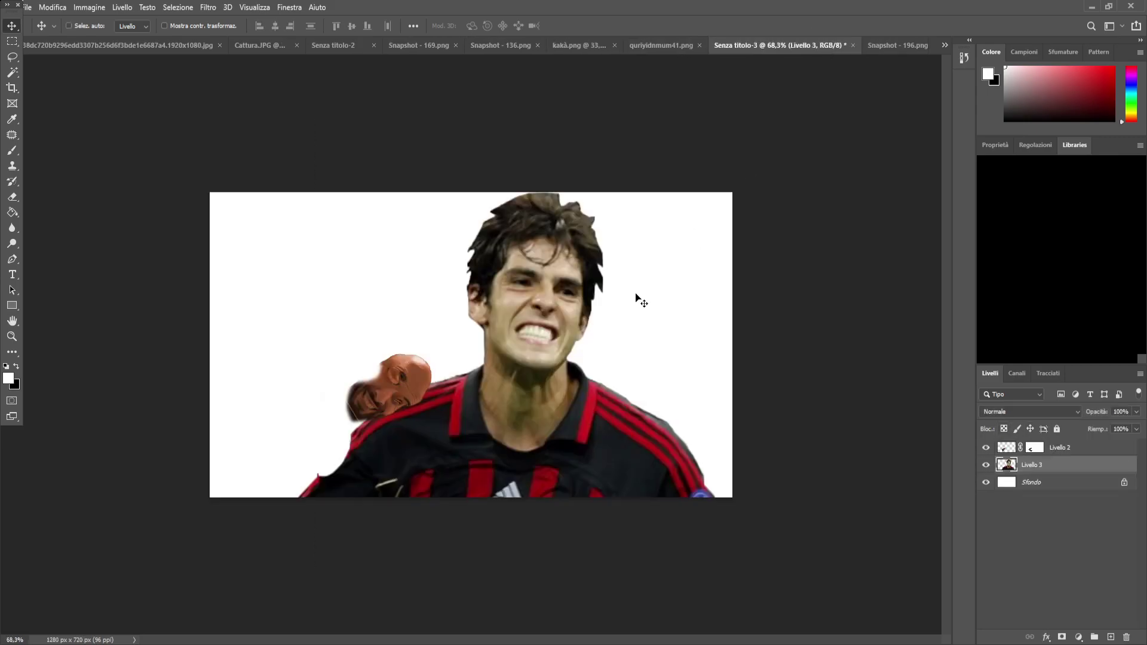
Move the head on Livello 2 onto the footballer's chest, scaling it to about 75% and rotating it about -43° with Free Transform
drag(457, 505, 509, 416)
key(ctrl+t)
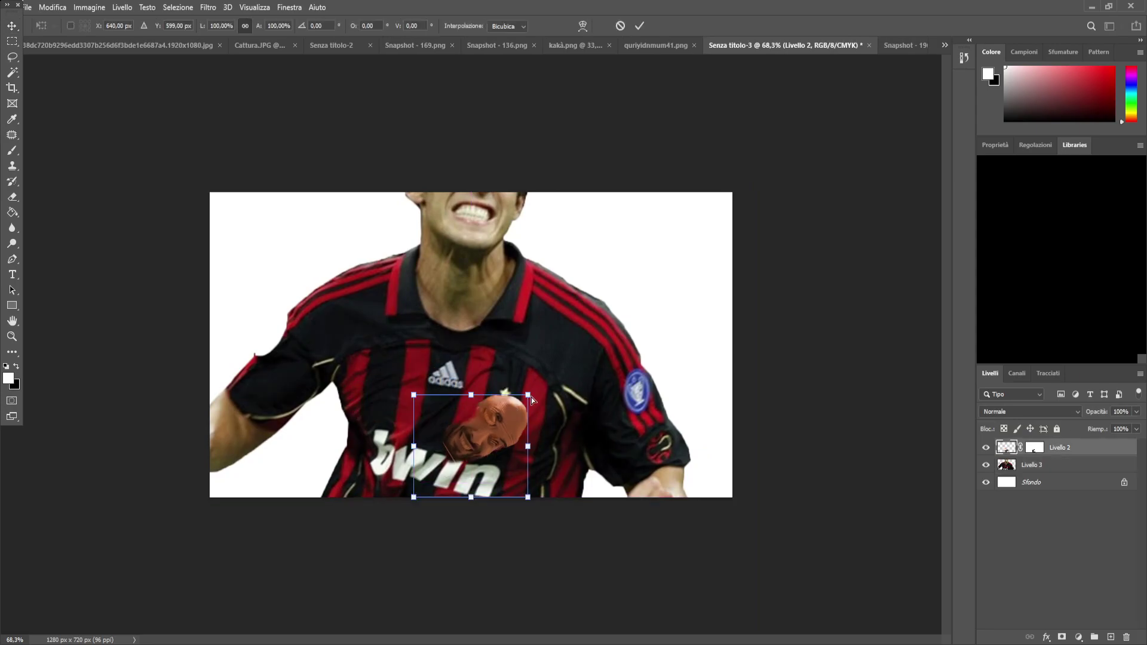
drag(407, 502, 499, 499)
mouse_move(499, 370)
mouse_down()
mouse_move(498, 391)
mouse_move(497, 380)
mouse_up()
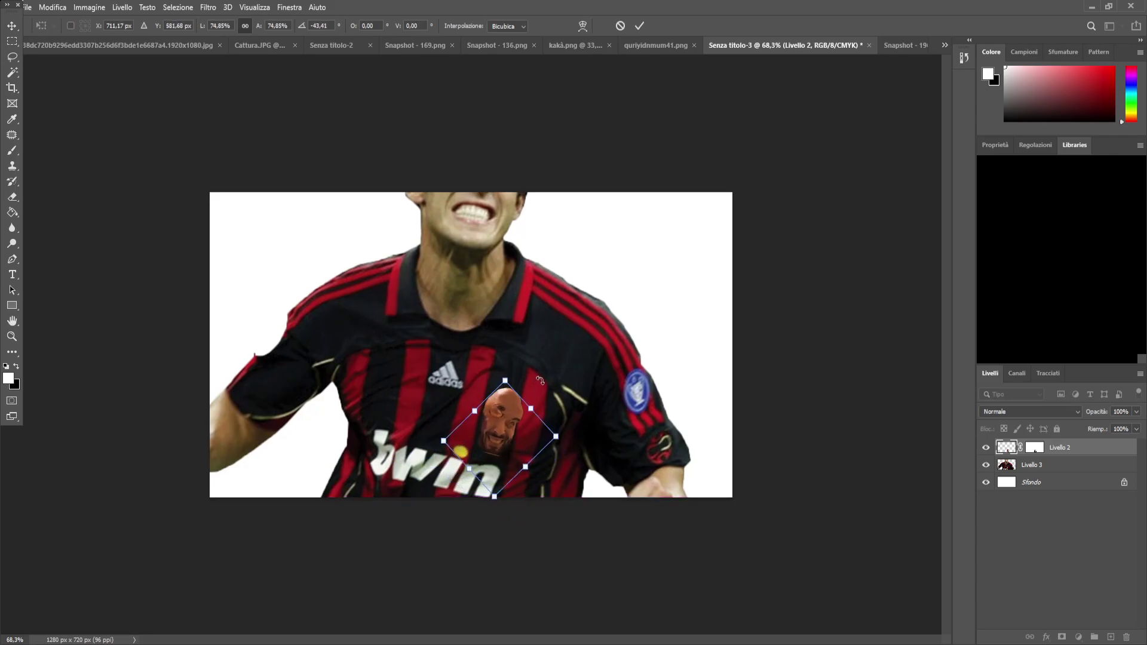
key(Return)
scroll(508, 411, up, 2)
click(524, 324)
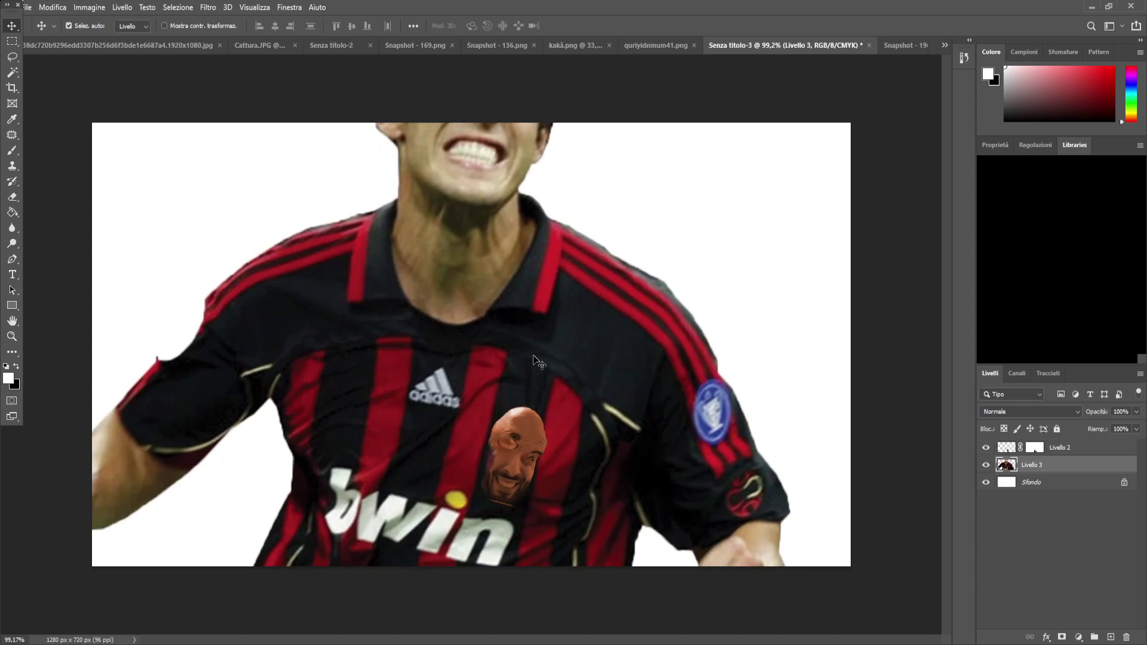
click(504, 452)
scroll(536, 436, down, 2)
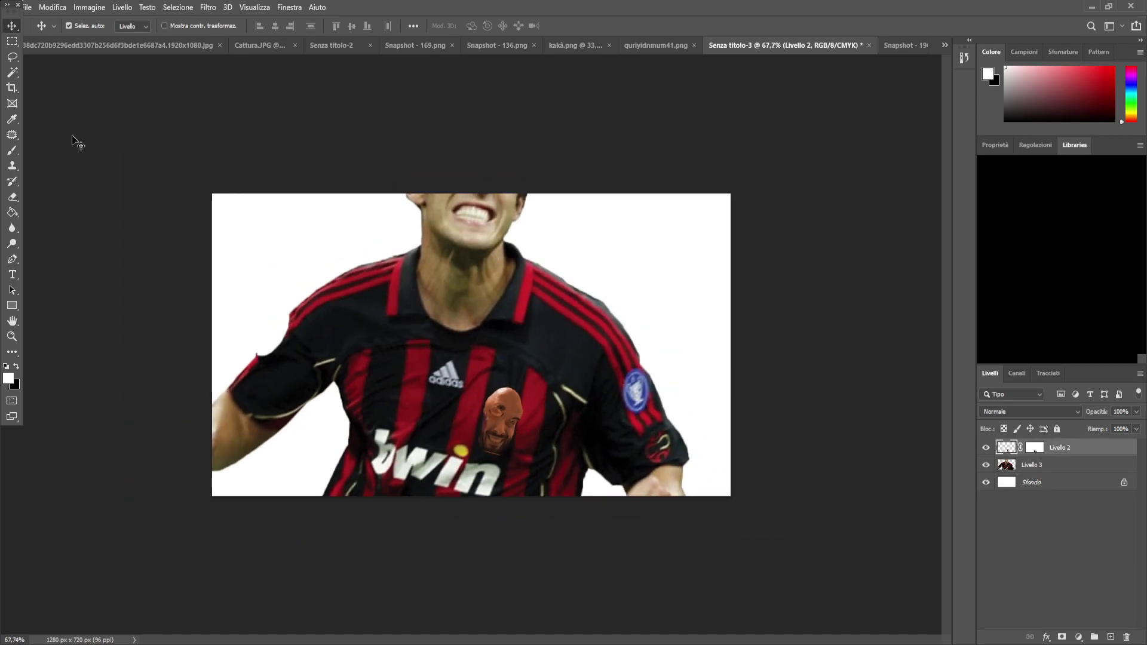
Select Livello 2 and Livello 3 together, shift them down the canvas and scale them to about 57% with Free Transform
click(738, 400)
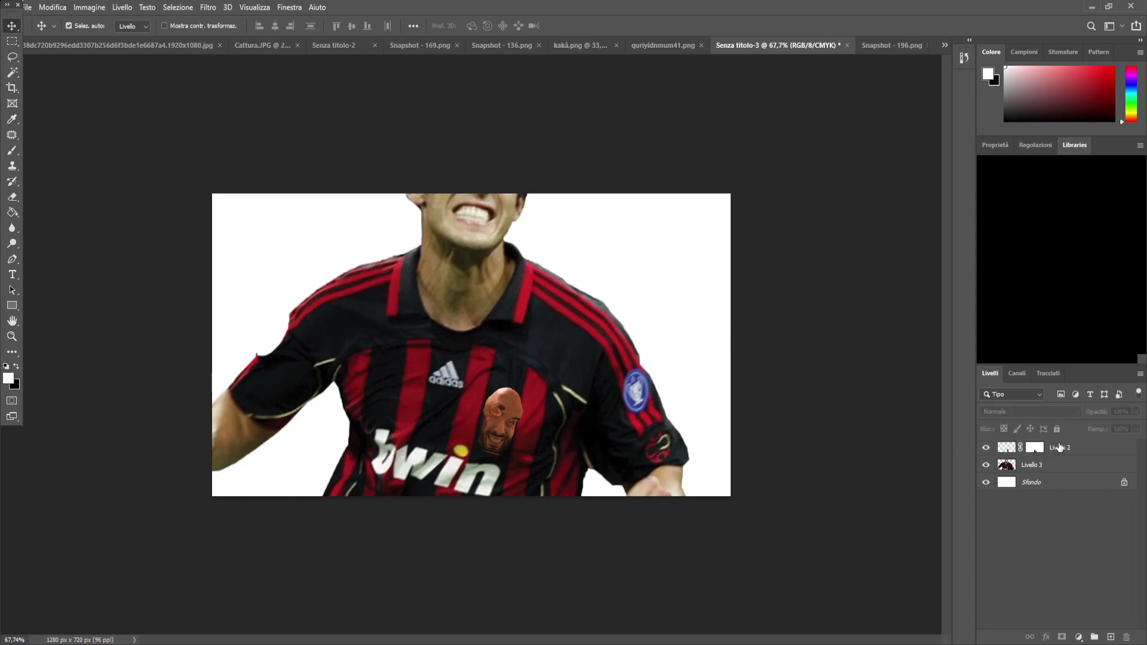
click(1060, 448)
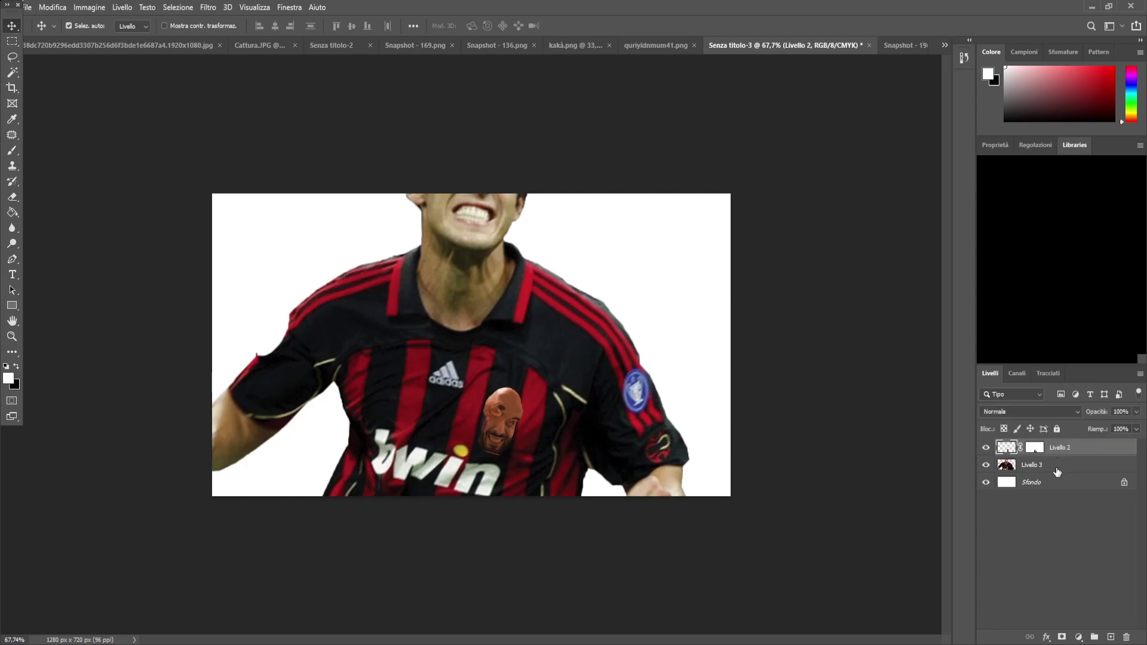
shift+click(1057, 468)
drag(512, 364, 513, 391)
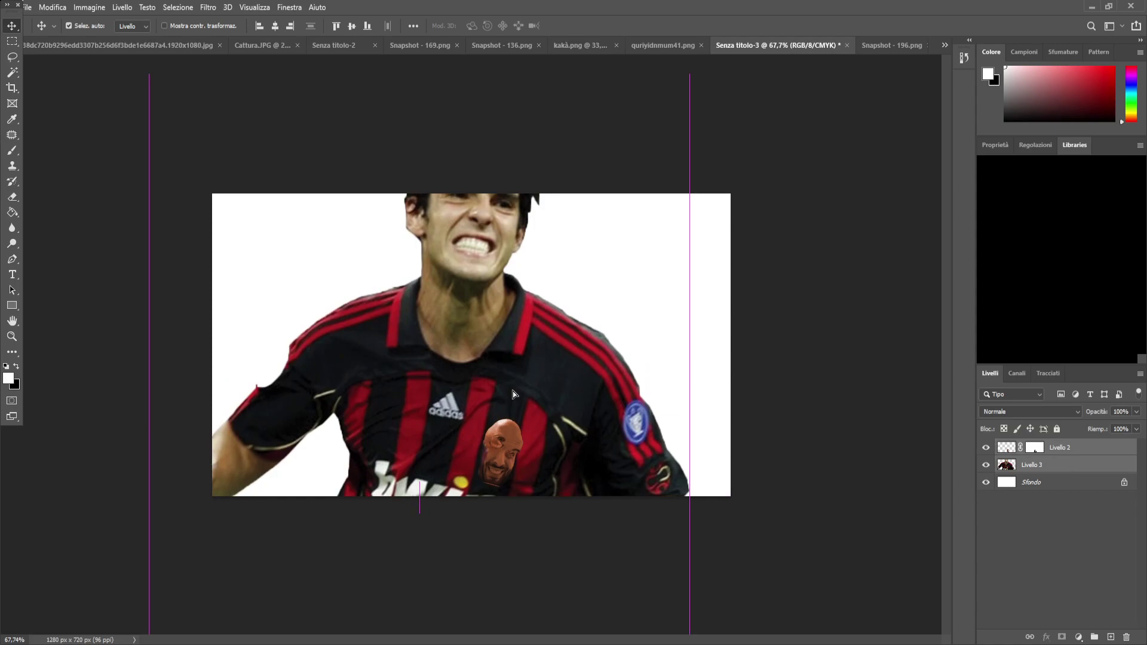
key(ctrl+t)
key(ctrl+minus)
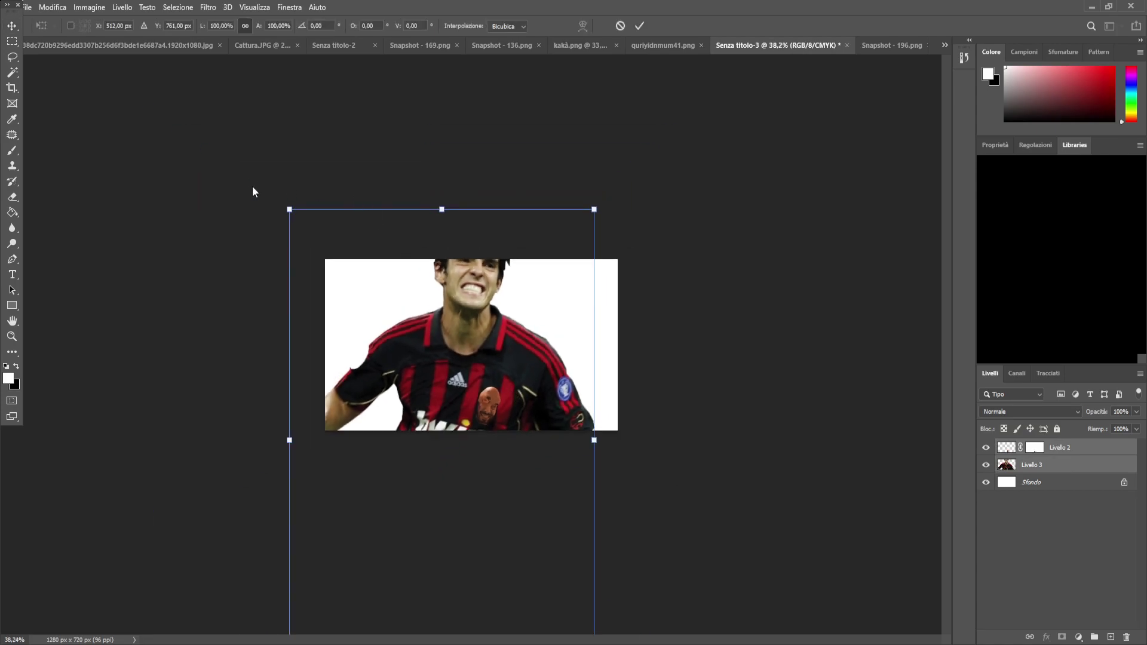
drag(289, 209, 424, 350)
key(ctrl+plus)
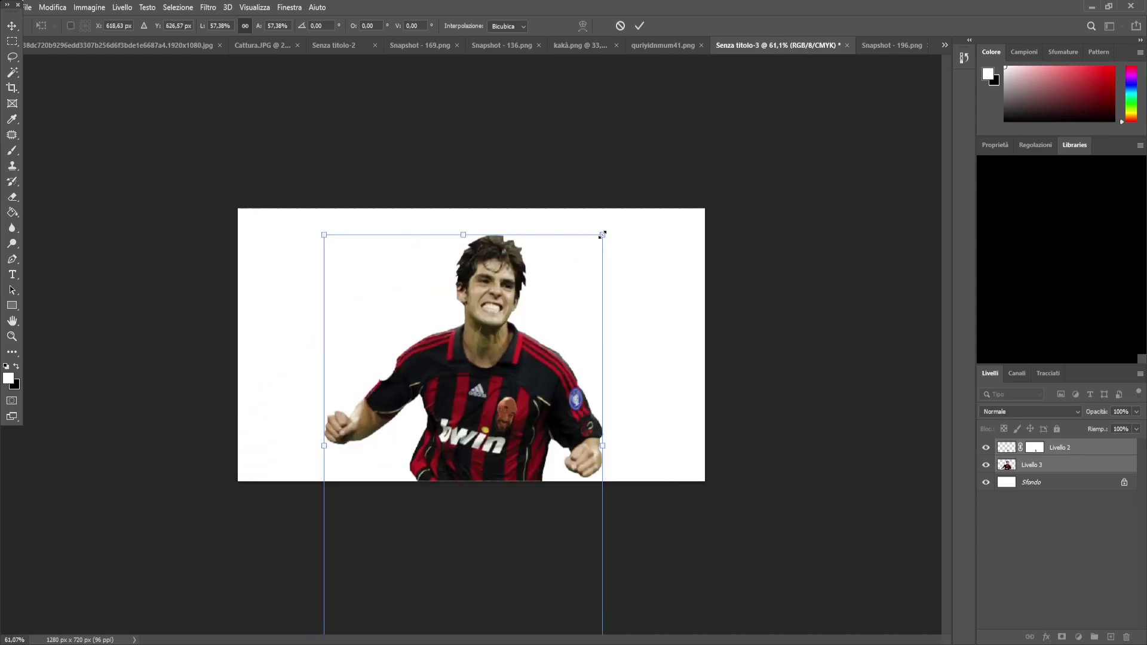
Stretch the footballer and head to about 161% width and 59% height, positioning them to span the canvas
drag(603, 233, 871, 218)
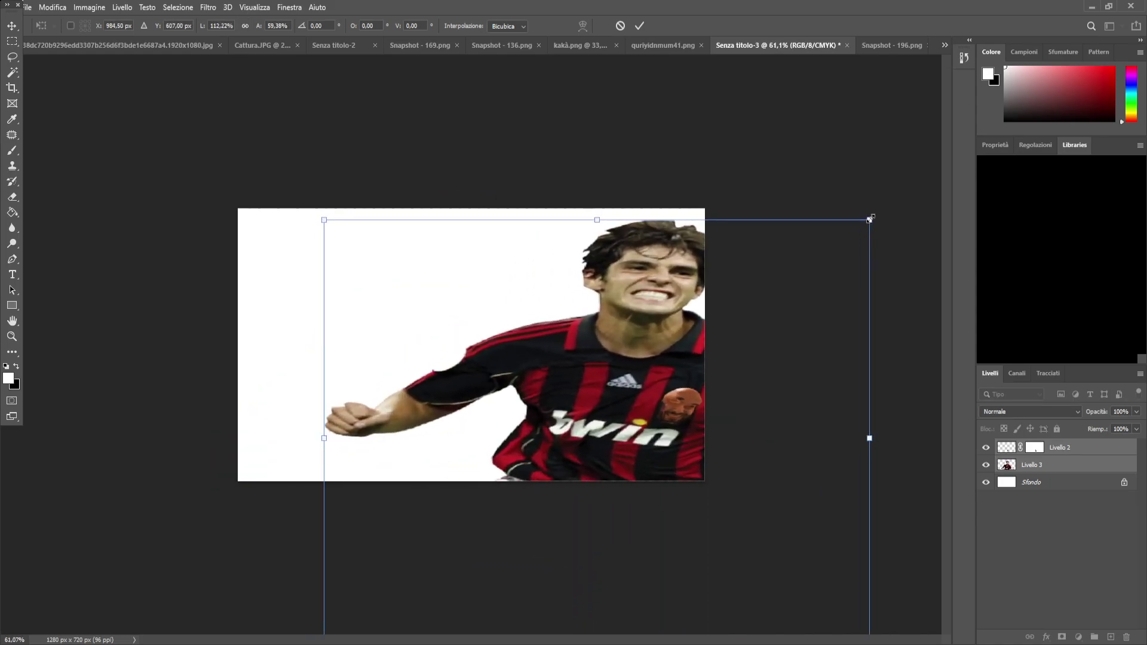
drag(571, 326, 342, 321)
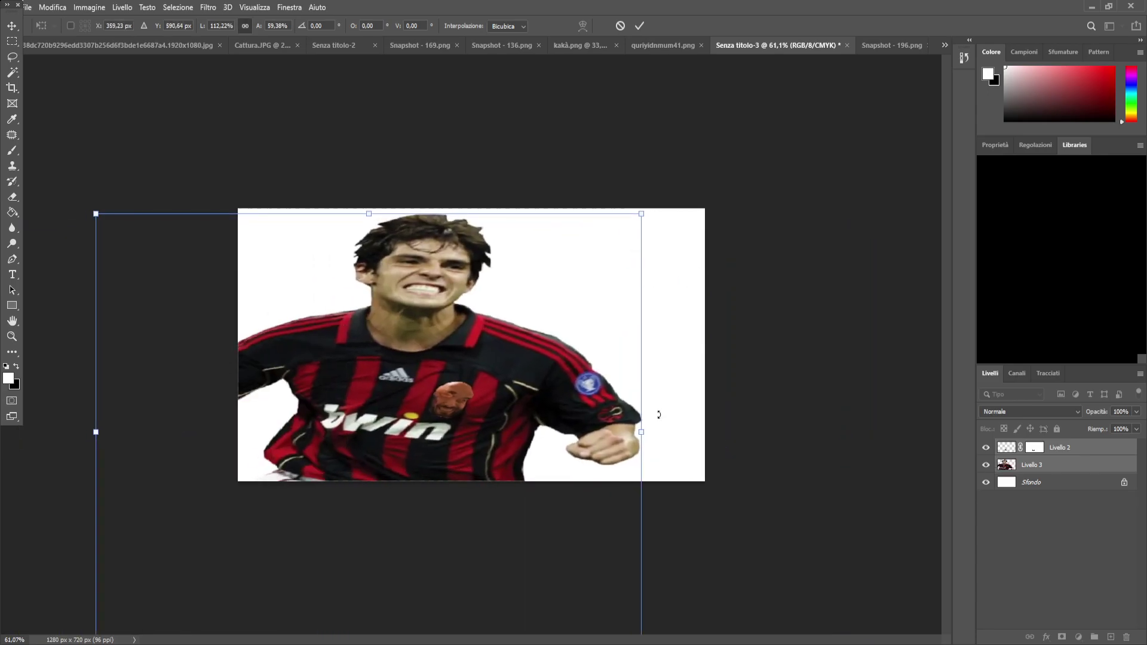
drag(645, 439, 879, 435)
drag(552, 425, 483, 420)
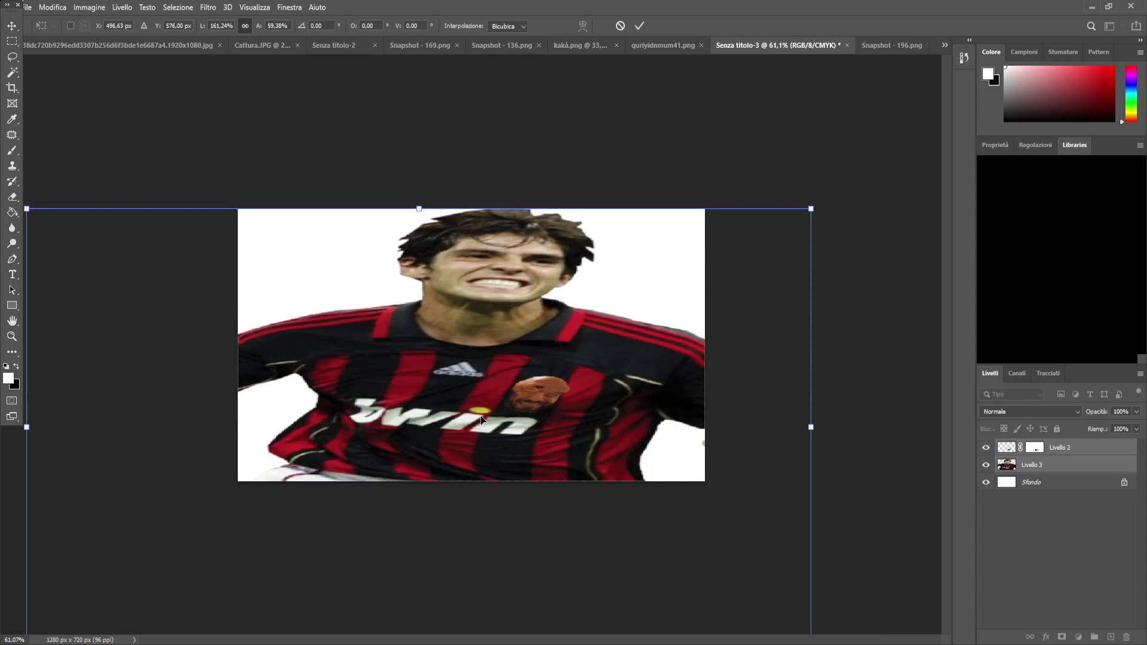
key(Return)
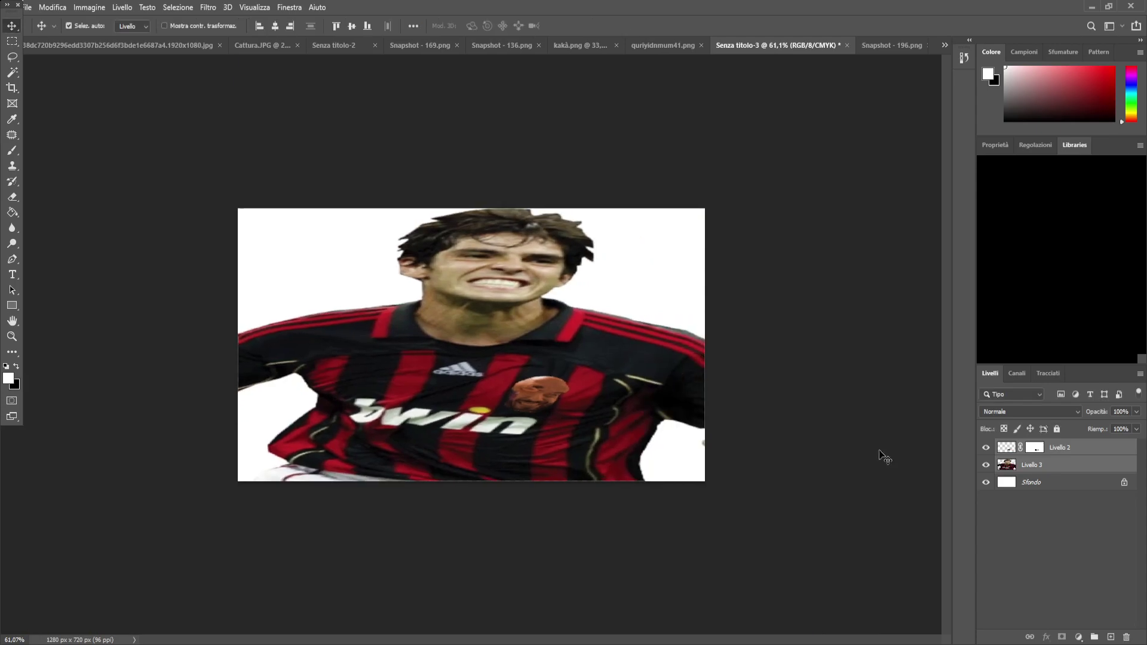
Preview the blending modes on the head layer, Livello 2, and return it to Normale
click(1090, 452)
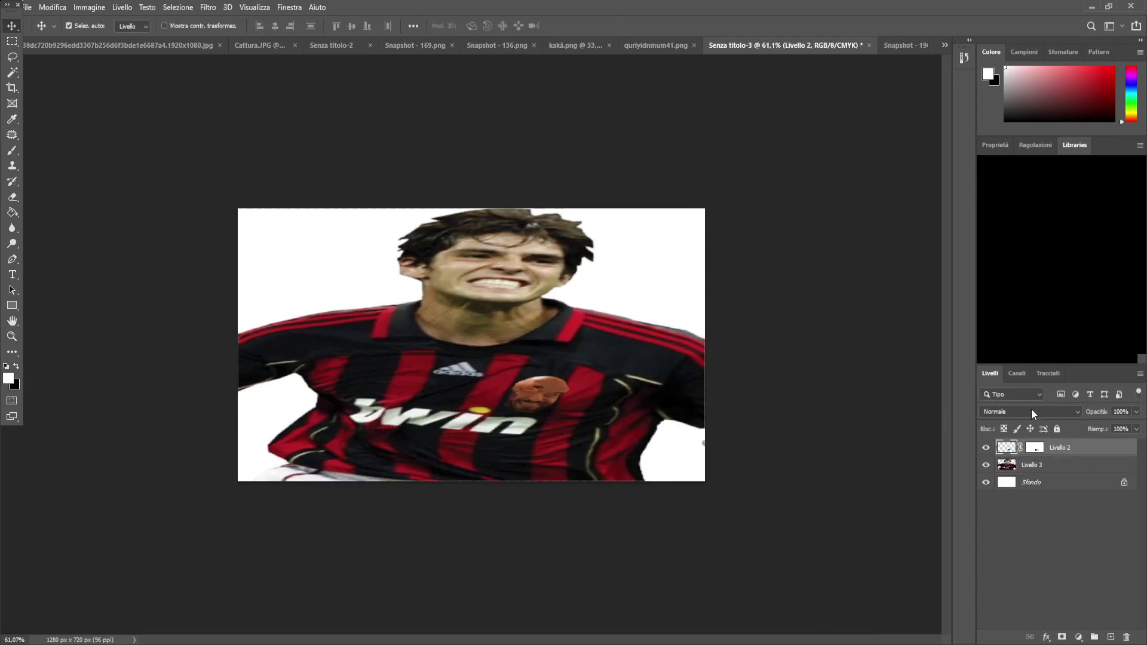
click(1032, 409)
key(Down)
key(Down)
key(Down)
key(Down)
key(Down)
key(Down)
key(Down)
key(Down)
key(Down)
key(Down)
key(Down)
key(Down)
key(Down)
key(Down)
key(Down)
key(Down)
key(Down)
key(Down)
key(Down)
key(Up)
key(Up)
key(Up)
key(Up)
key(Up)
key(Up)
key(Up)
key(Up)
key(Up)
key(Up)
key(Up)
key(Up)
key(Up)
key(Up)
key(Up)
key(Up)
key(Up)
key(Up)
key(Up)
click(716, 346)
scroll(576, 421, down, 2)
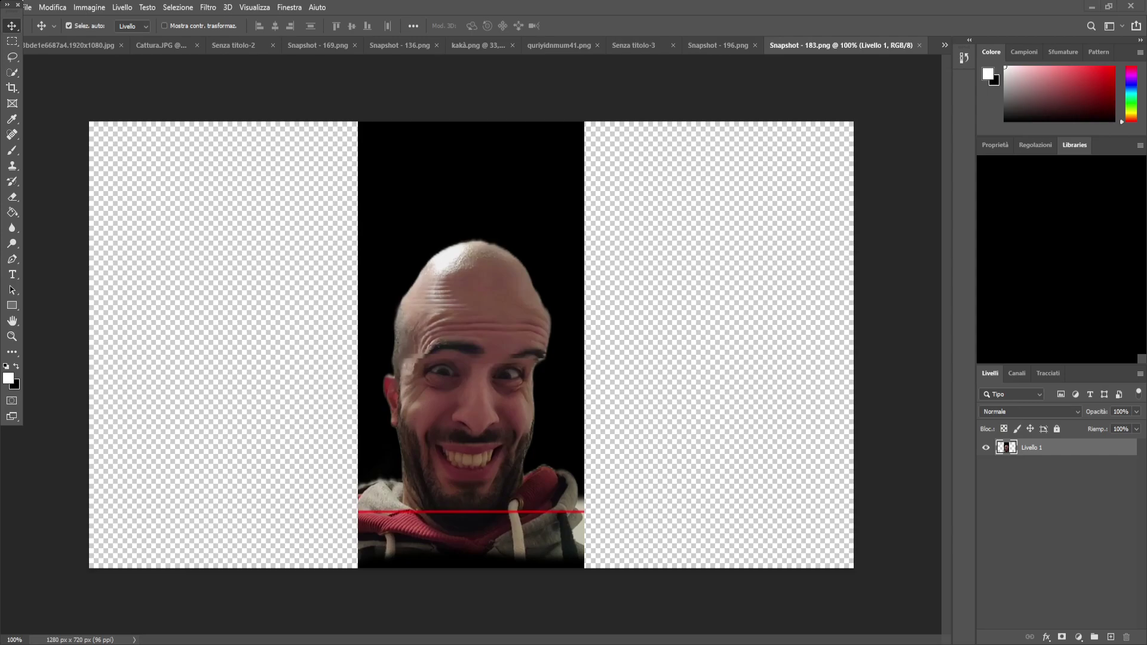
Enlarge the bus scene in Snapshot - 196.png with Free Transform until the black bars fall outside the canvas
click(715, 47)
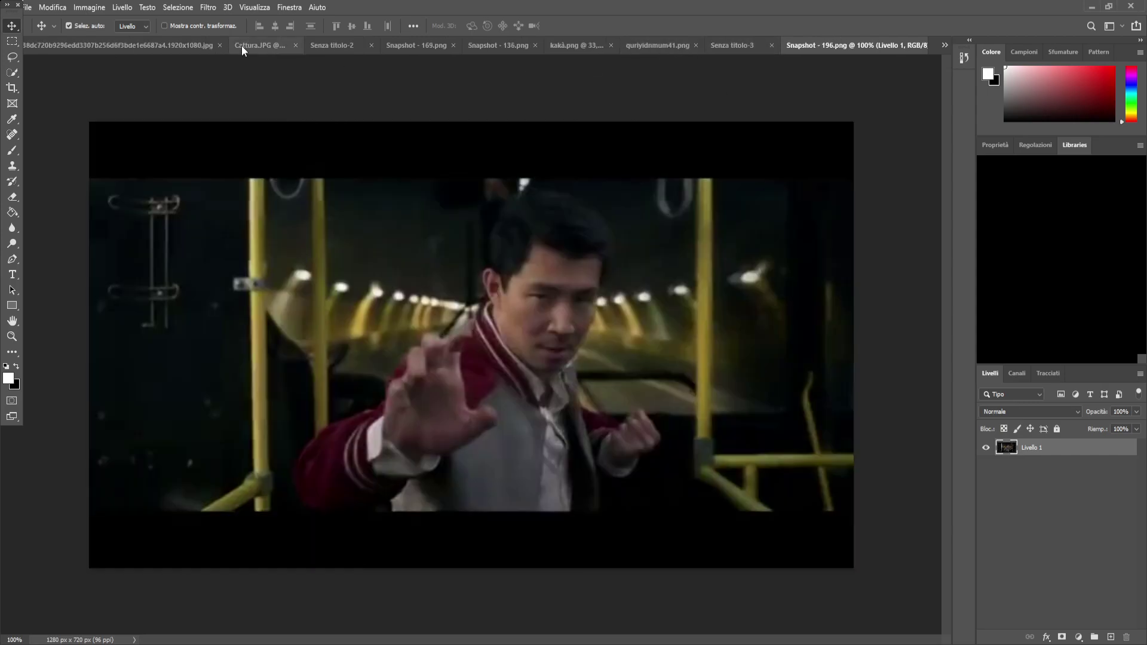
key(ctrl+t)
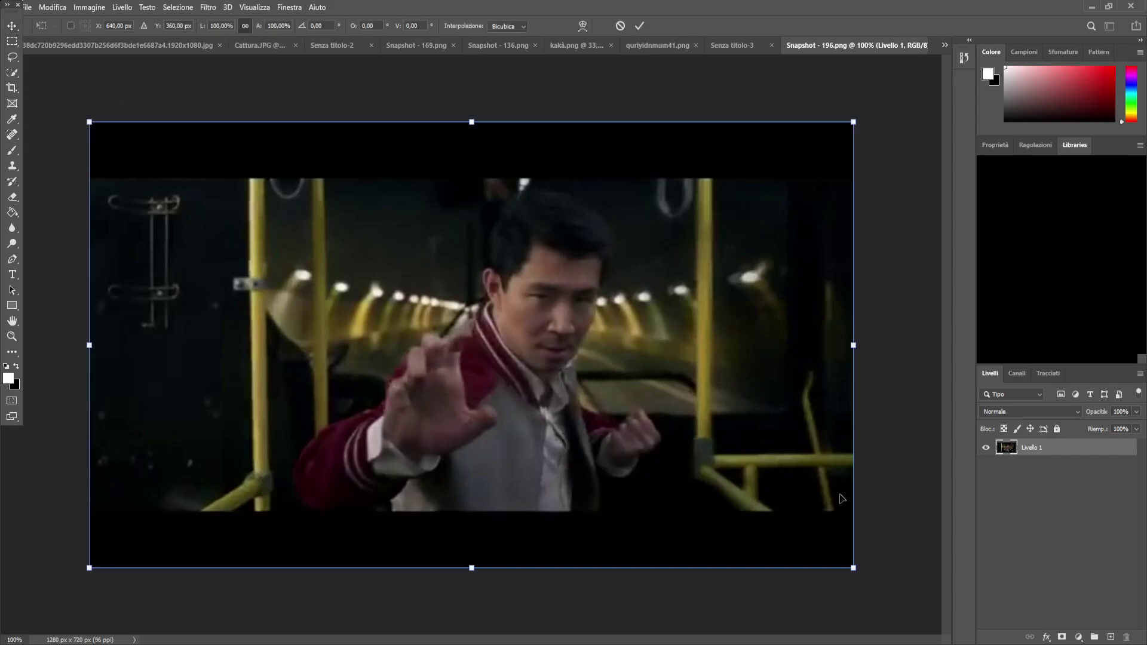
drag(853, 568, 1043, 627)
scroll(335, 238, down, 3)
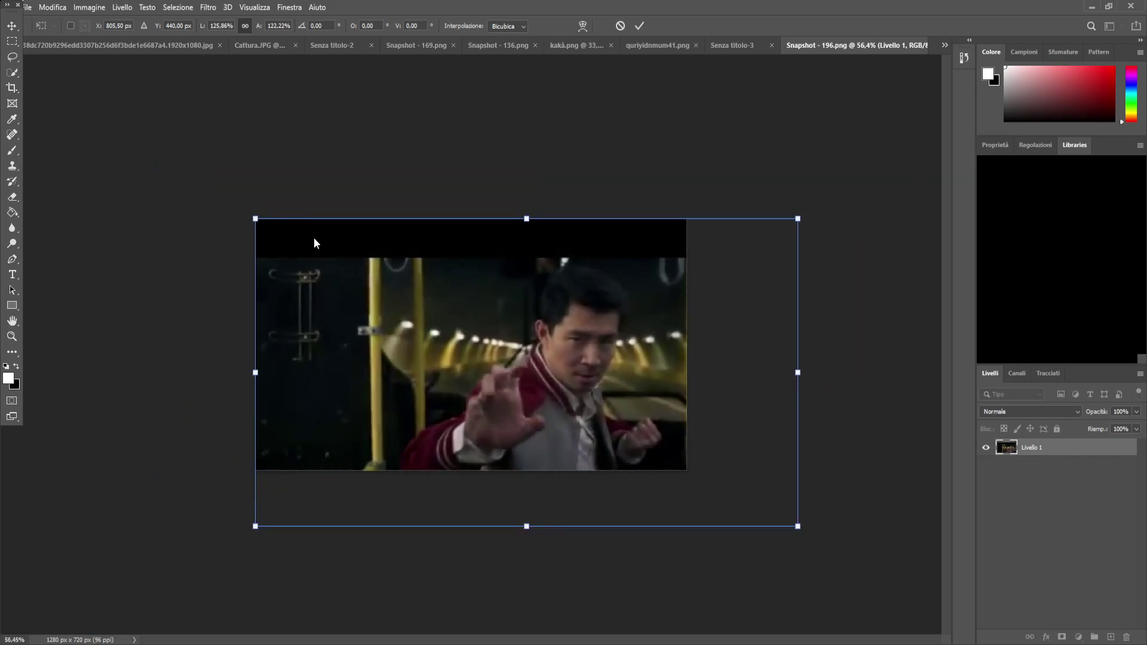
drag(253, 215, 72, 164)
key(Return)
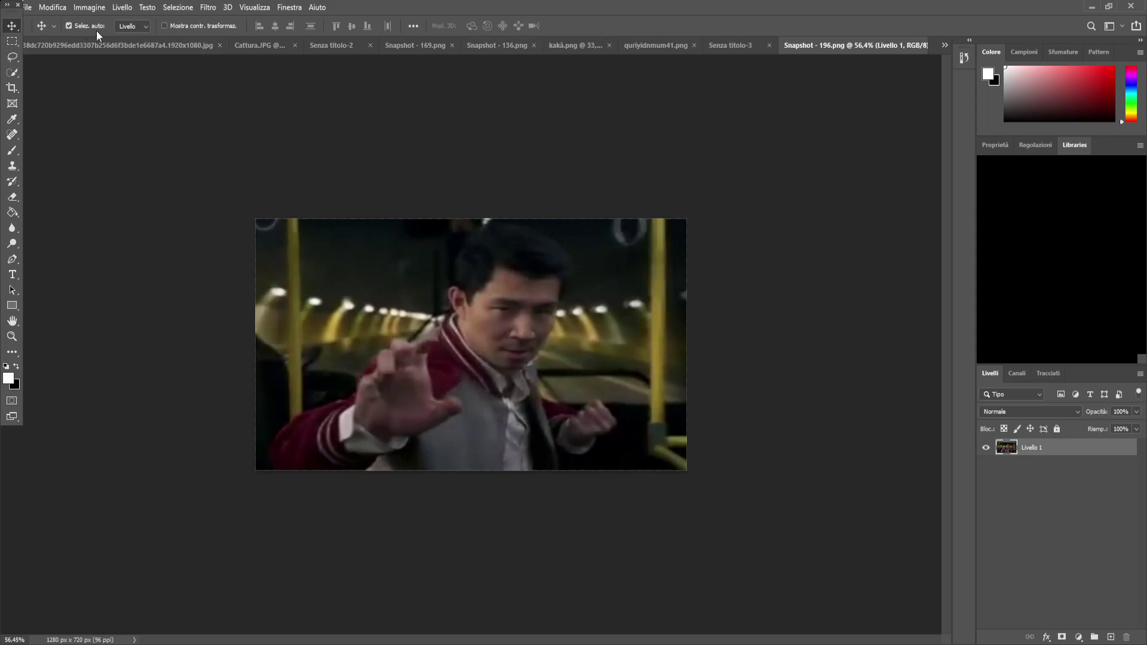
Copy the enlarged bus scene from Snapshot - 196.png and paste it into Senza titolo-3 as a new layer
click(748, 41)
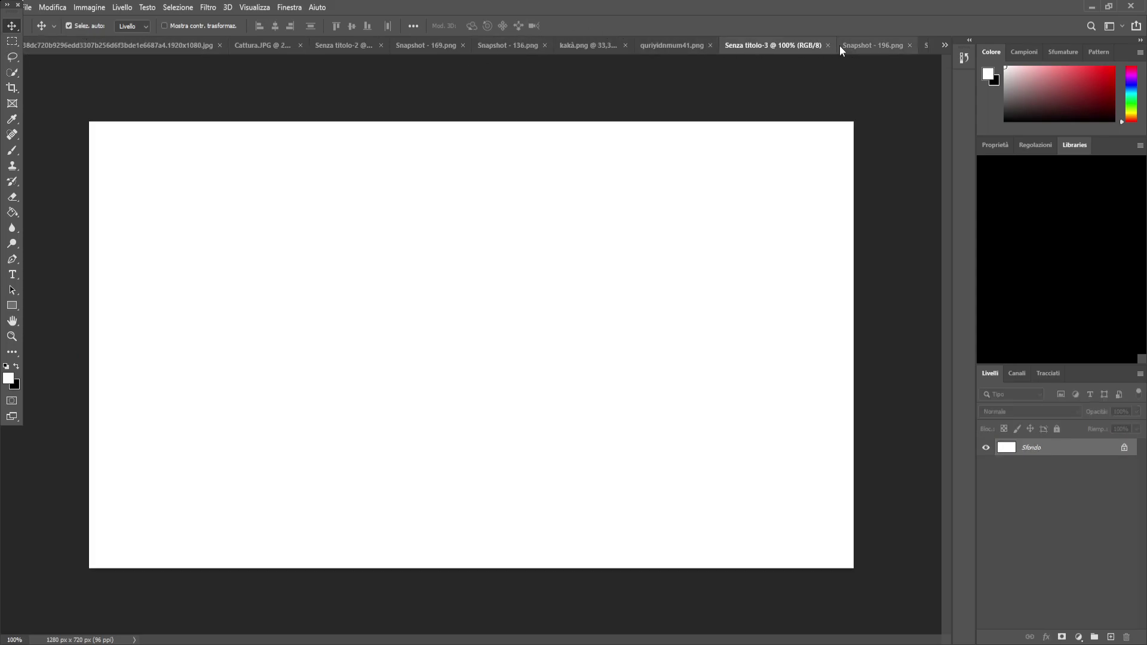
click(845, 46)
key(ctrl+a)
key(Delete)
click(742, 38)
key(ctrl+v)
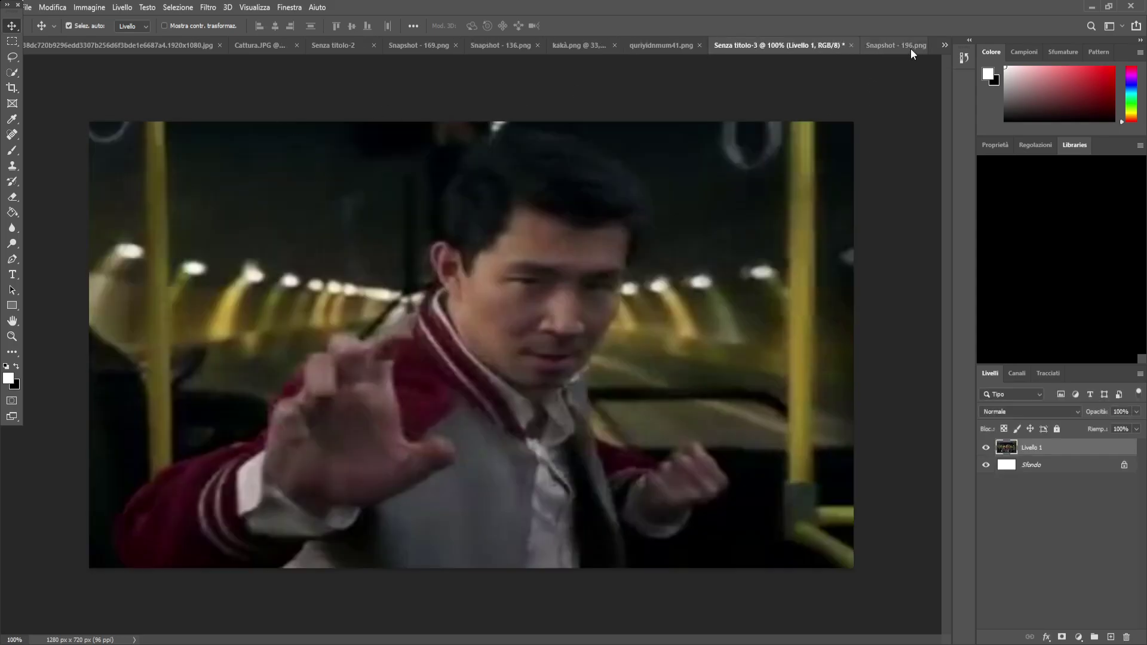